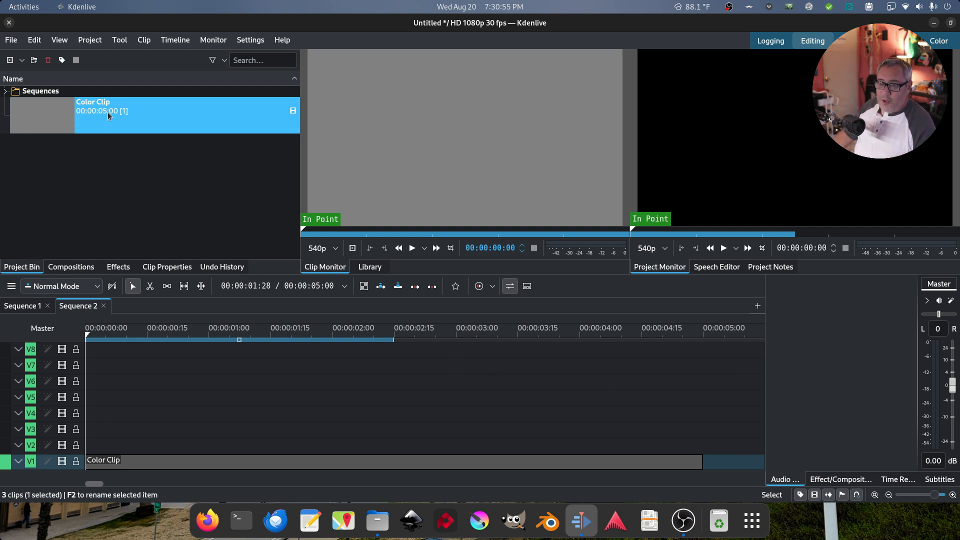
# Scrub the timeline ruler to preview the grey colour clip on V1
pyautogui.moveTo(409, 339); pyautogui.dragTo(289, 336)
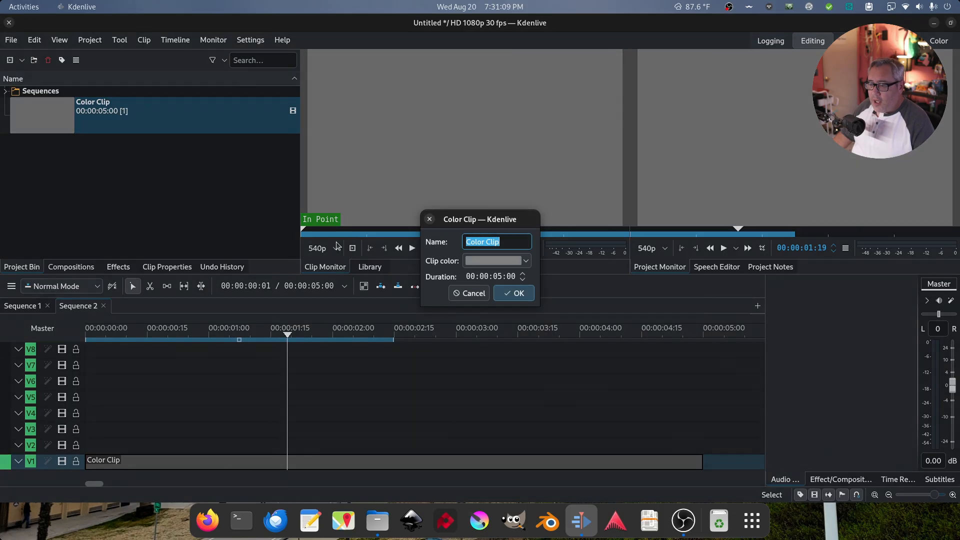
# Create a custom hot pink colour clip and drop it on track V2 above the grey clip
pyautogui.click(480, 266)
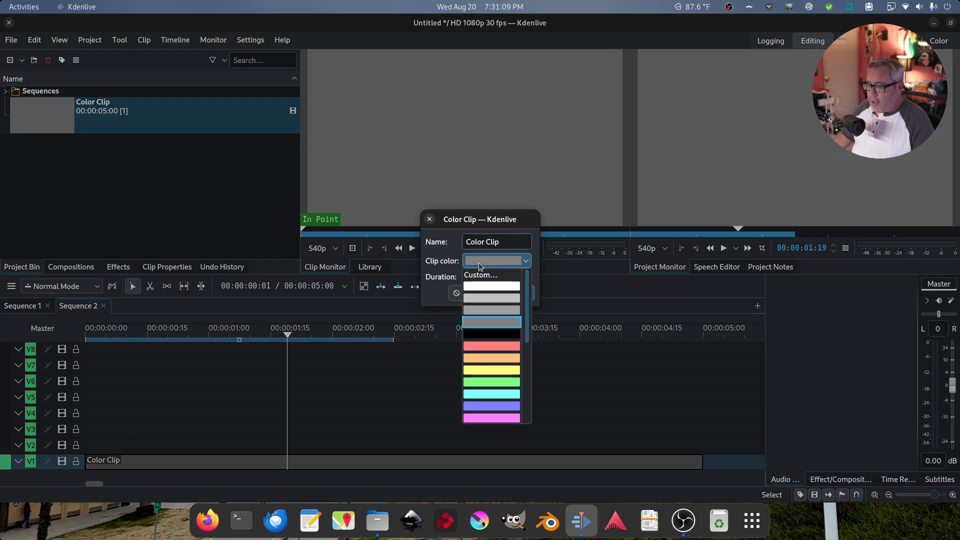
pyautogui.click(481, 274)
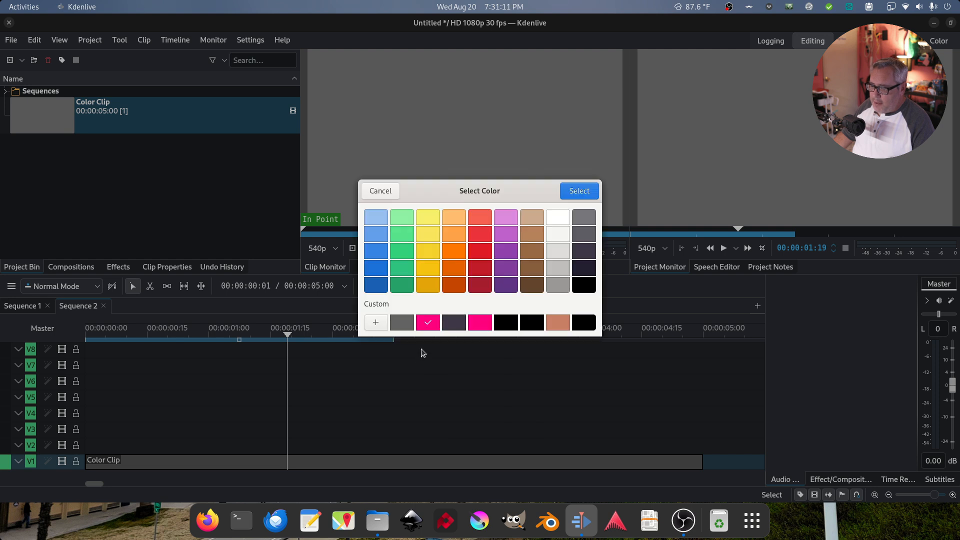
pyautogui.click(576, 192)
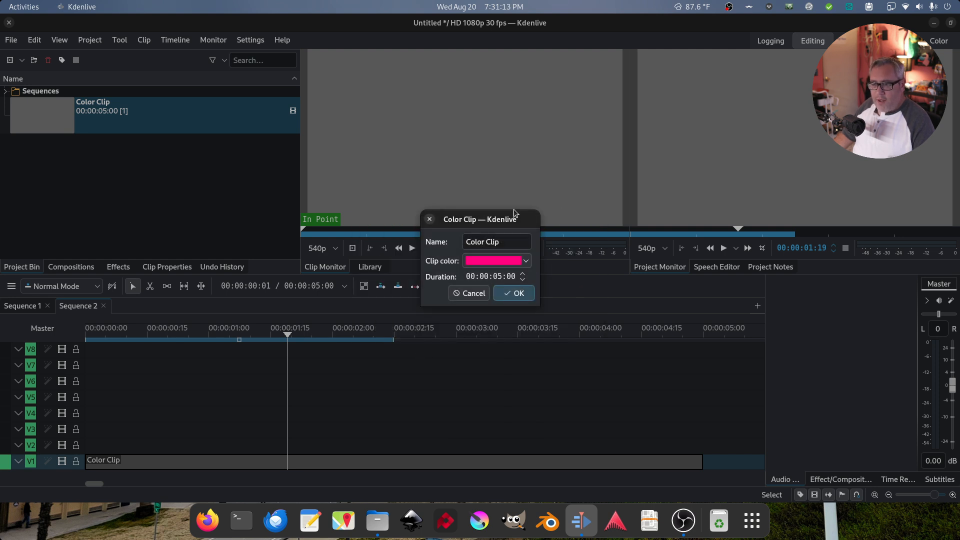
pyautogui.click(515, 293)
pyautogui.moveTo(59, 152); pyautogui.dragTo(114, 444)
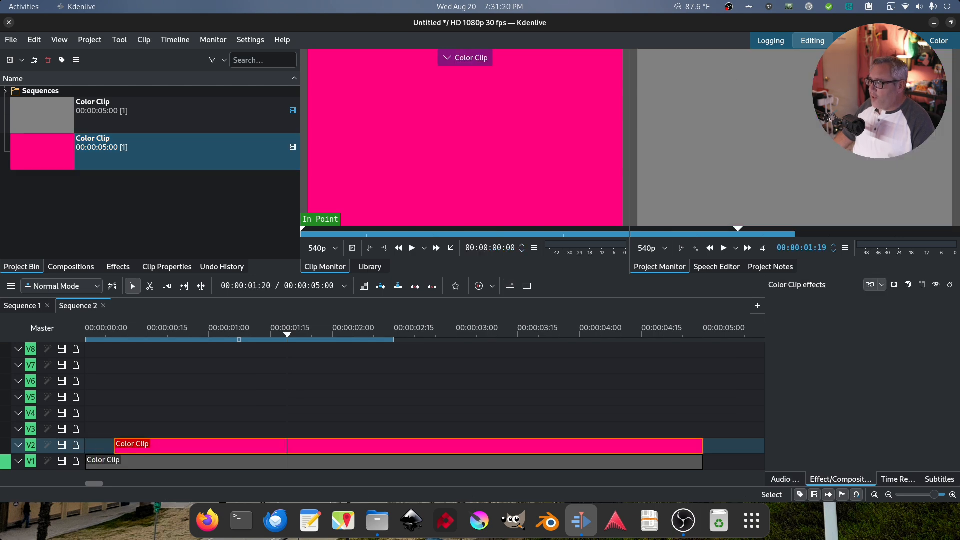
pyautogui.click(897, 41)
# Find Crop by Padding with a 'crop' search and apply it to the pink V2 clip
pyautogui.click(121, 77)
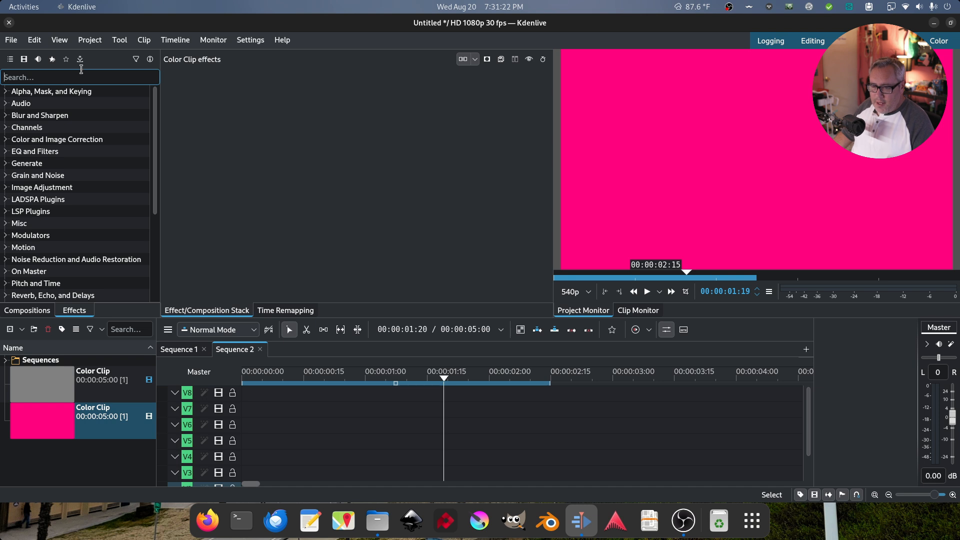
pyautogui.write('crop')
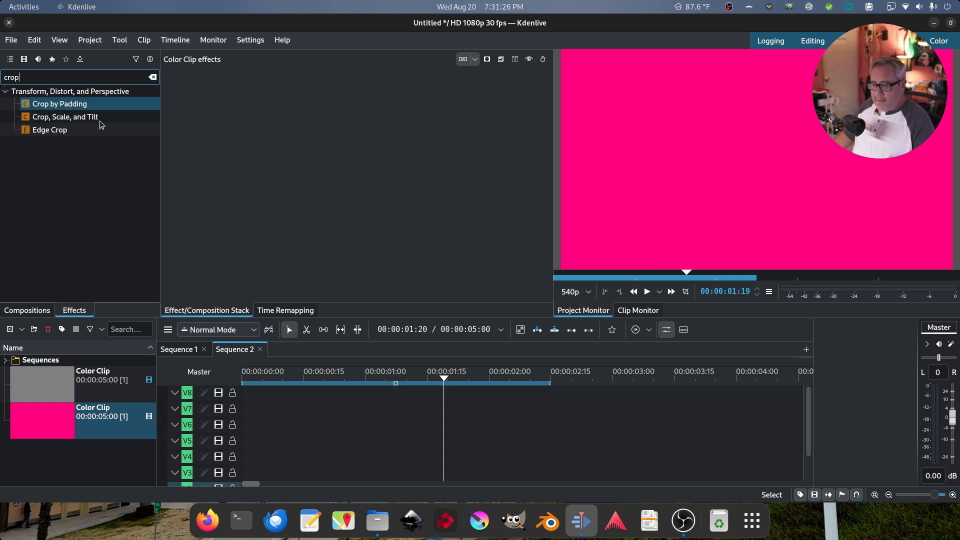
pyautogui.moveTo(806, 401); pyautogui.dragTo(806, 430)
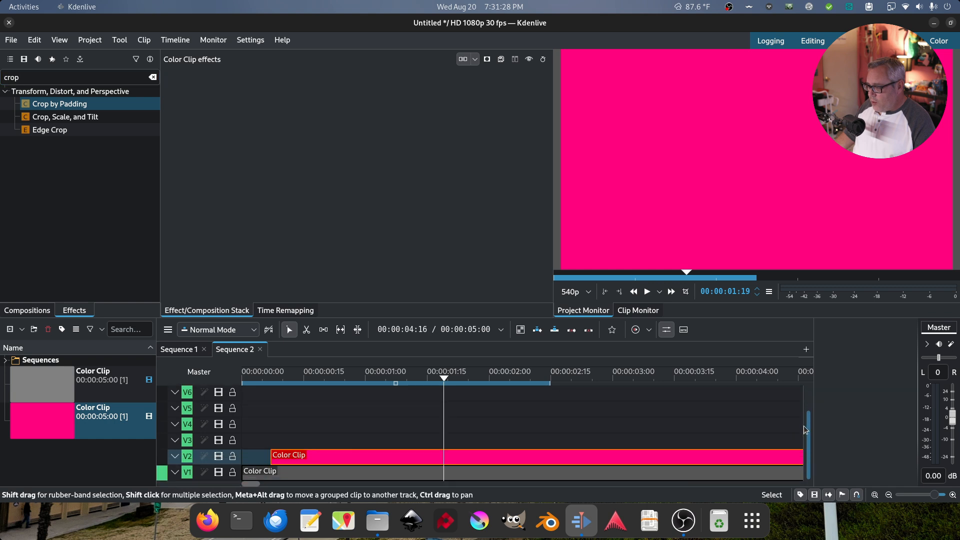
pyautogui.moveTo(63, 103); pyautogui.dragTo(321, 455)
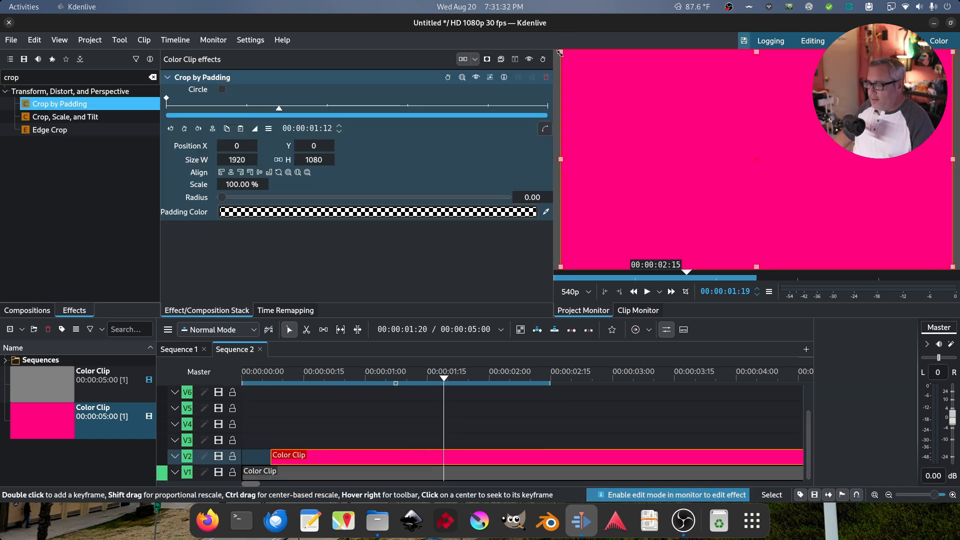
# Drag the crop box smaller and toward the lower left of the frame
pyautogui.moveTo(560, 53); pyautogui.dragTo(702, 188)
pyautogui.moveTo(769, 203); pyautogui.dragTo(710, 165)
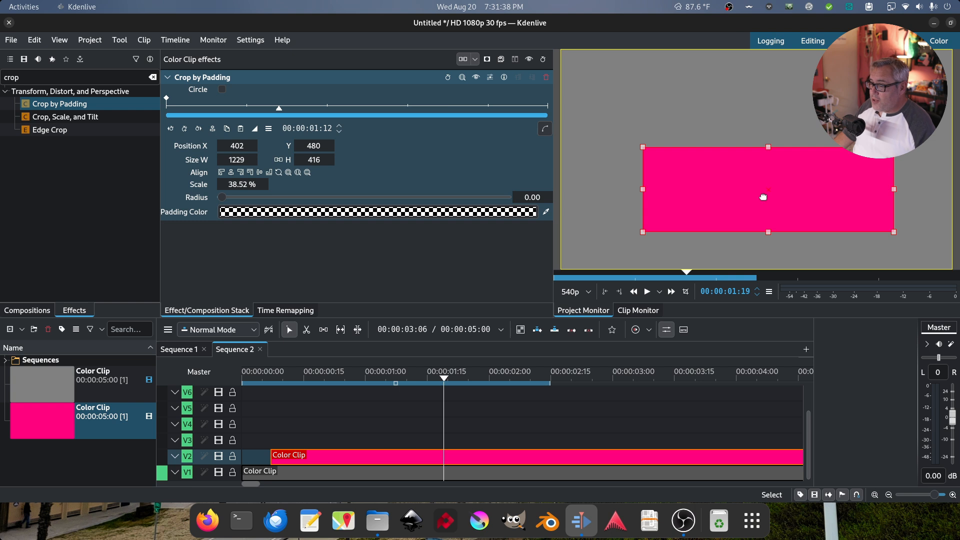
pyautogui.moveTo(748, 190); pyautogui.dragTo(689, 213)
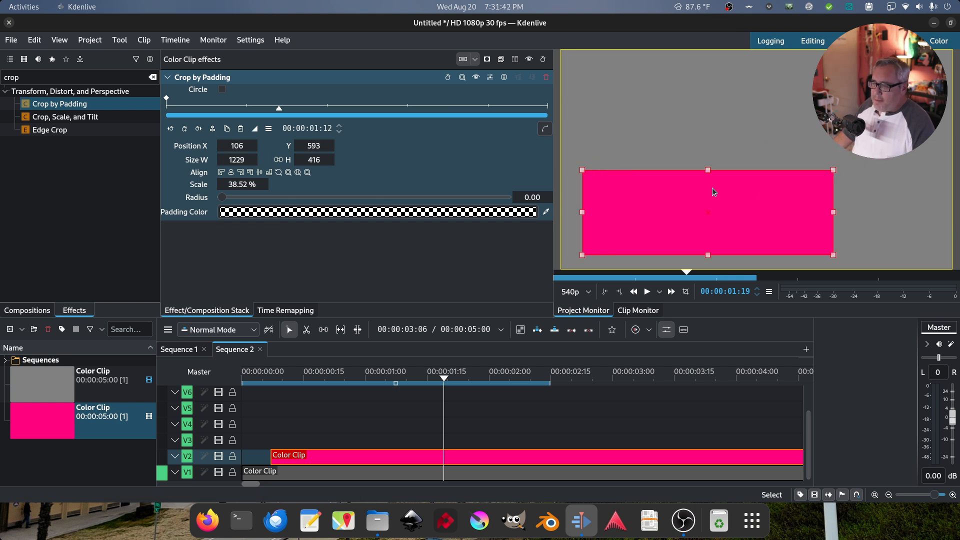
# Set the crop size to 1200×150 and move the bar down to 84, 865
pyautogui.doubleClick(237, 160)
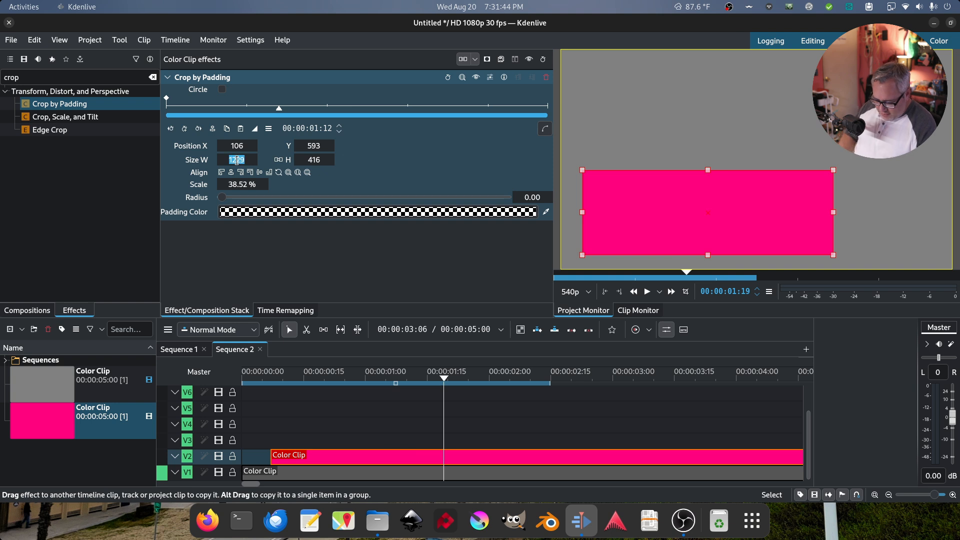
pyautogui.write('12')
pyautogui.press('Return')
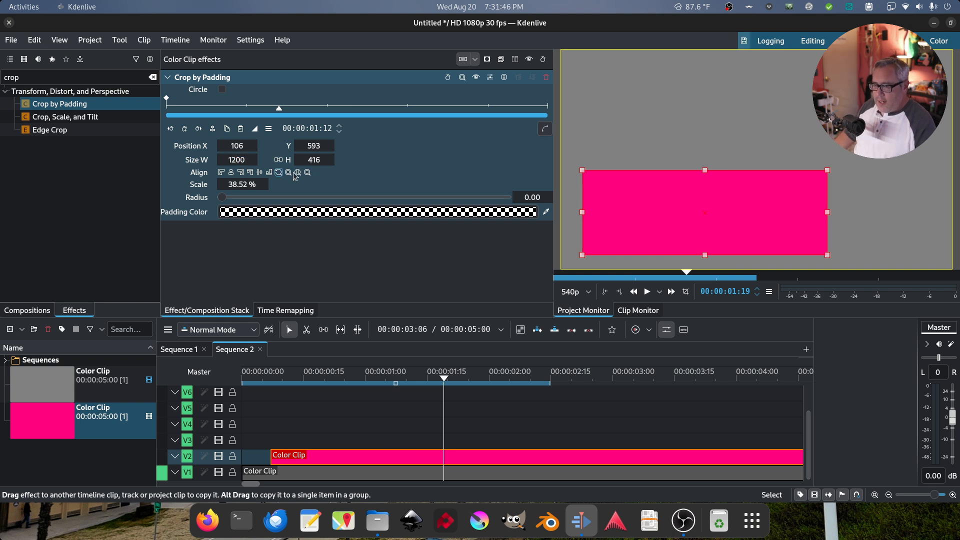
pyautogui.doubleClick(313, 160)
pyautogui.write('15')
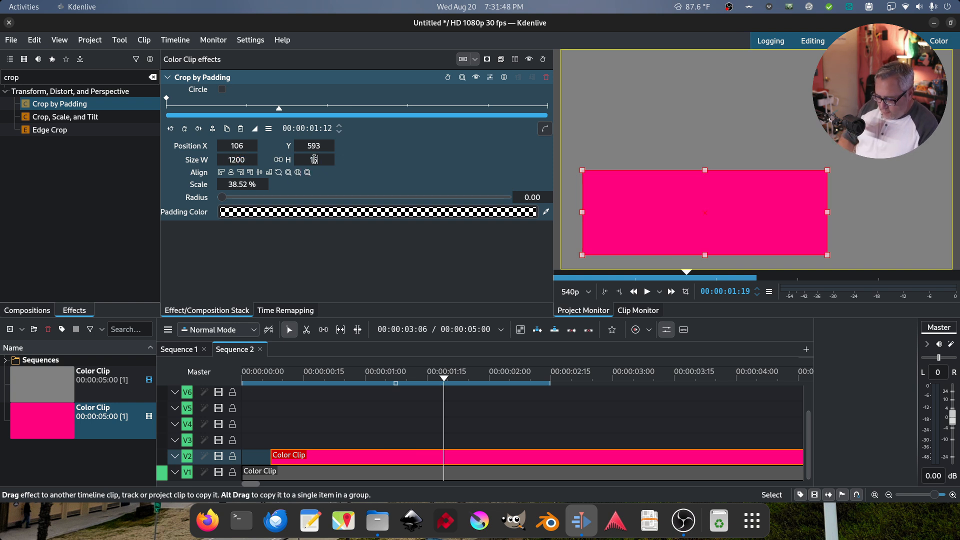
pyautogui.write('0')
pyautogui.press('Return')
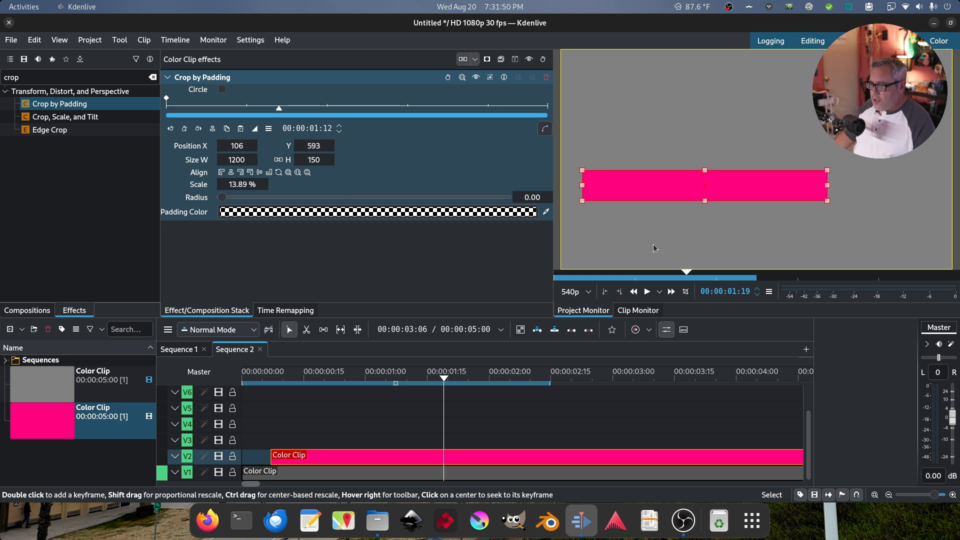
pyautogui.moveTo(661, 194); pyautogui.dragTo(659, 251)
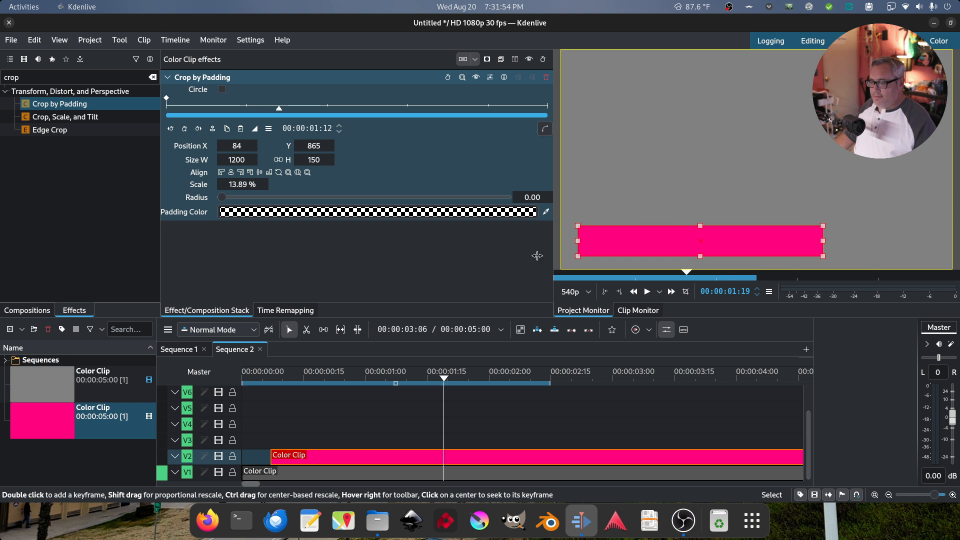
pyautogui.click(245, 107)
# Add a keyframe at one second and set the width to 1 at the first keyframe
pyautogui.moveTo(247, 110); pyautogui.dragTo(249, 110)
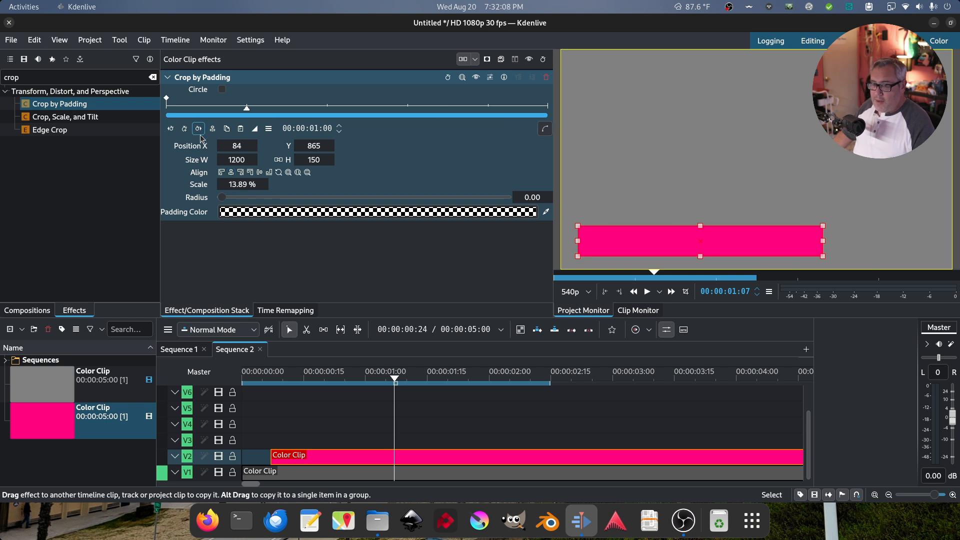
pyautogui.click(183, 130)
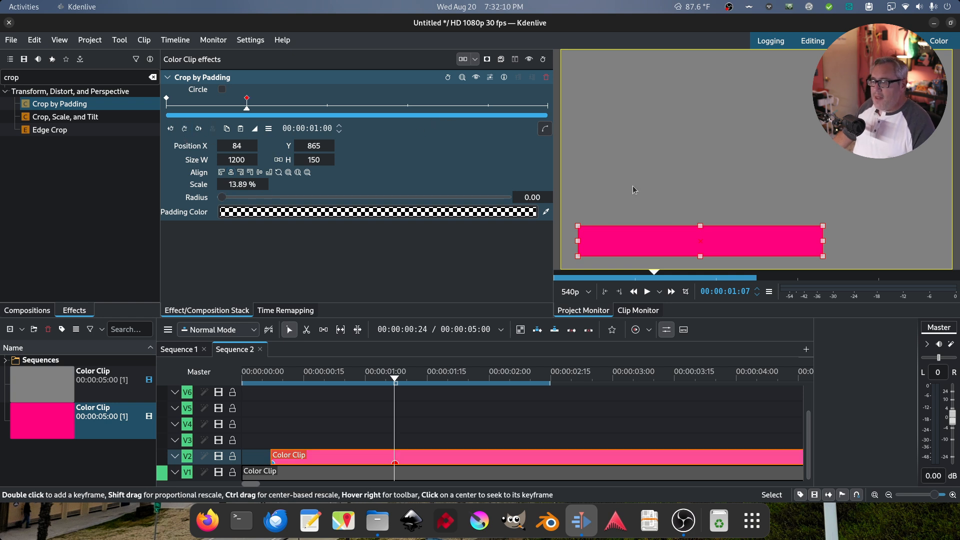
pyautogui.click(171, 129)
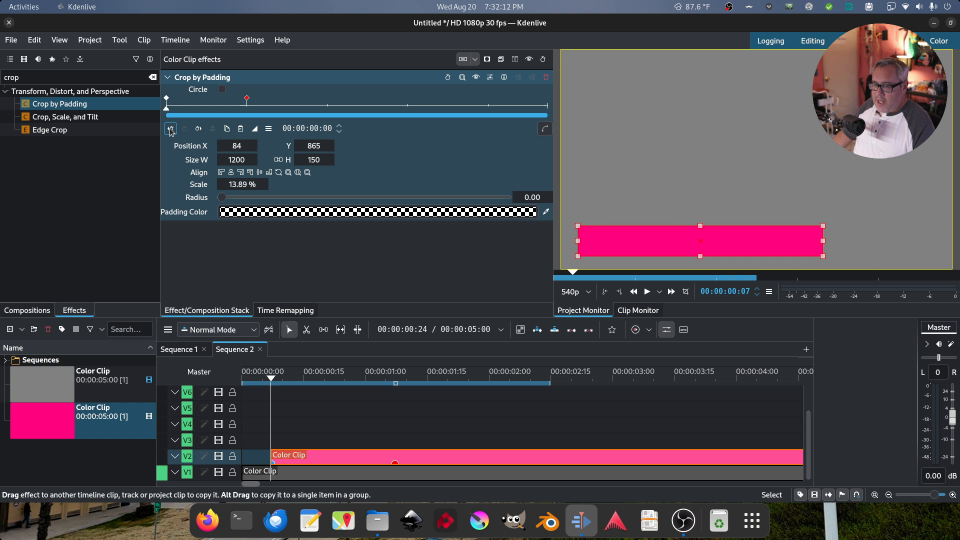
pyautogui.doubleClick(229, 159)
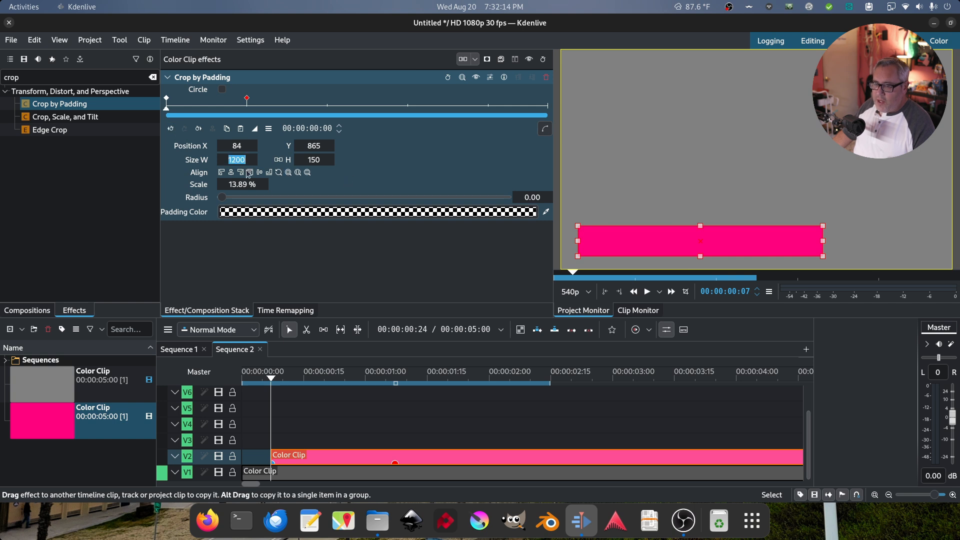
pyautogui.write('1')
pyautogui.press('Return')
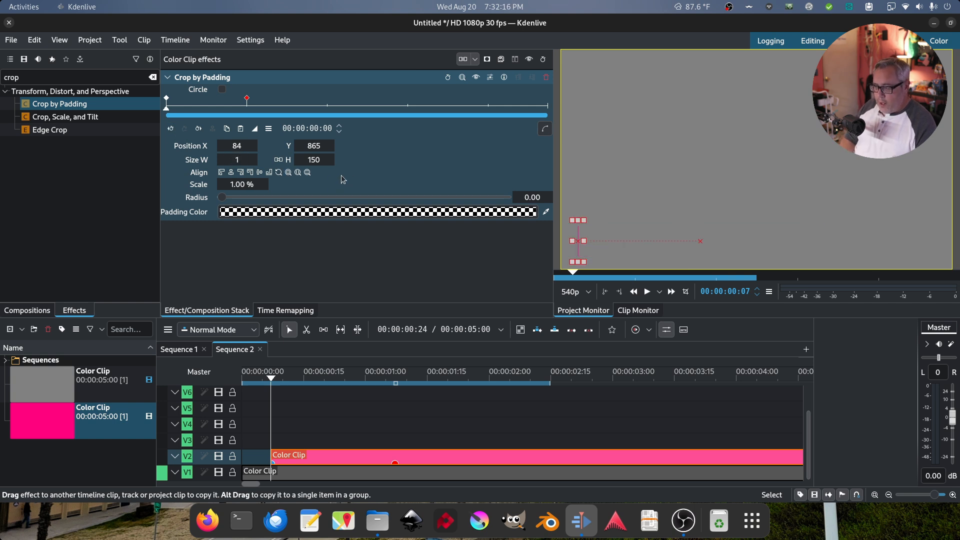
# Give the keyframe Exponential Out easing and check the width curve rising from 1
pyautogui.click(255, 129)
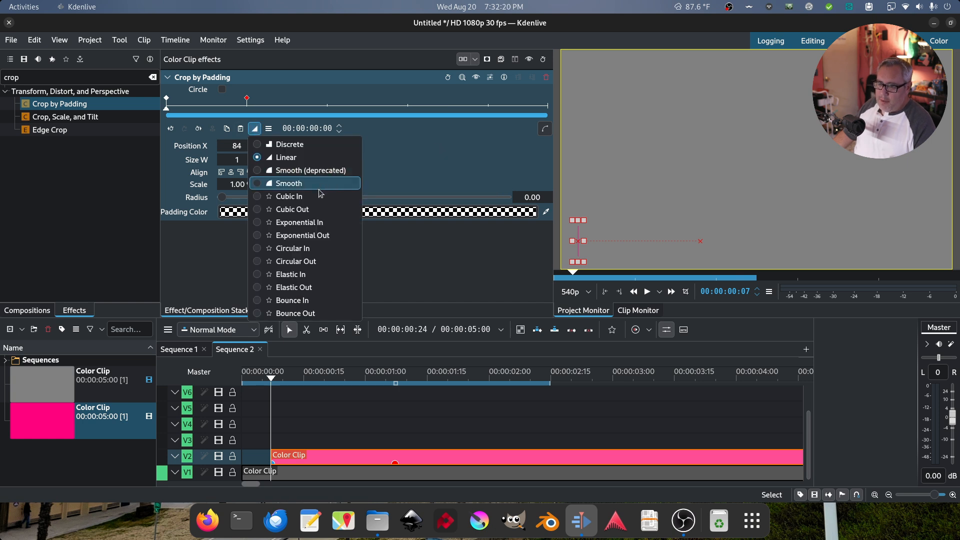
pyautogui.click(314, 235)
pyautogui.click(545, 129)
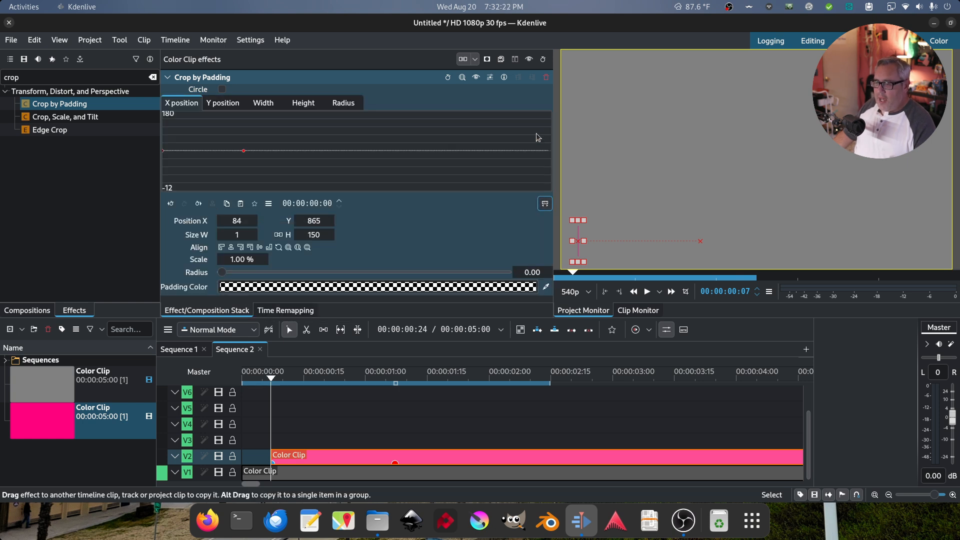
pyautogui.click(210, 109)
pyautogui.click(264, 108)
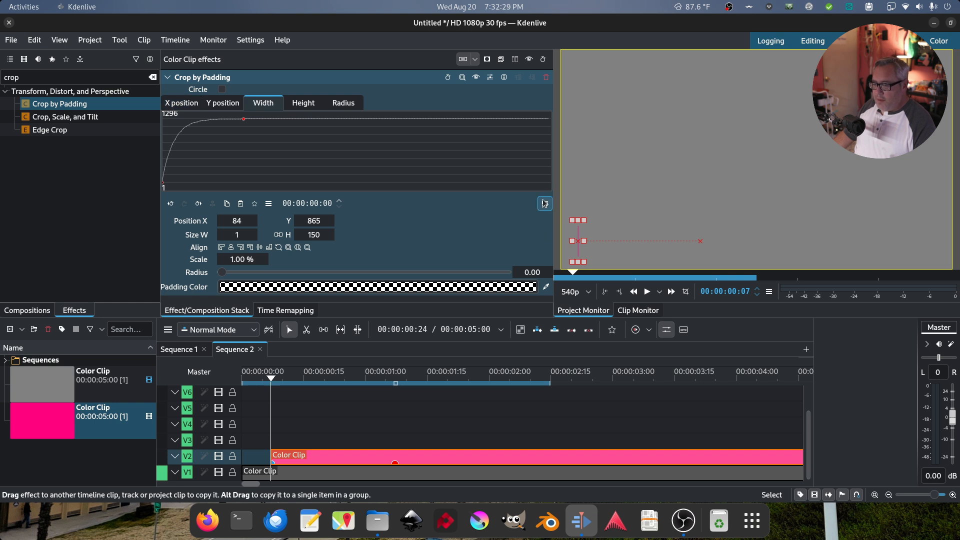
pyautogui.click(545, 203)
pyautogui.press('Home')
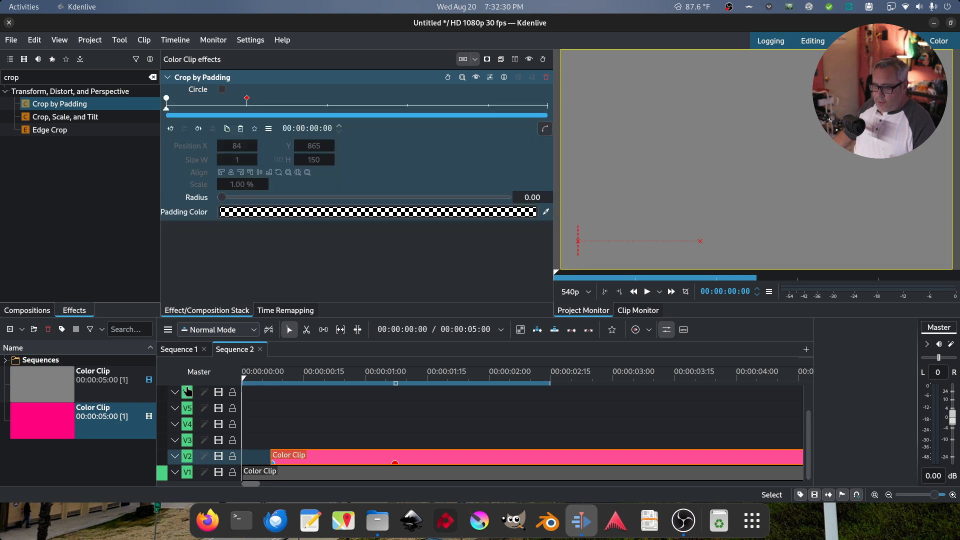
# Play and scrub the monitor to preview the bar growing, then open the Project Bin's context menu
pyautogui.click(646, 293)
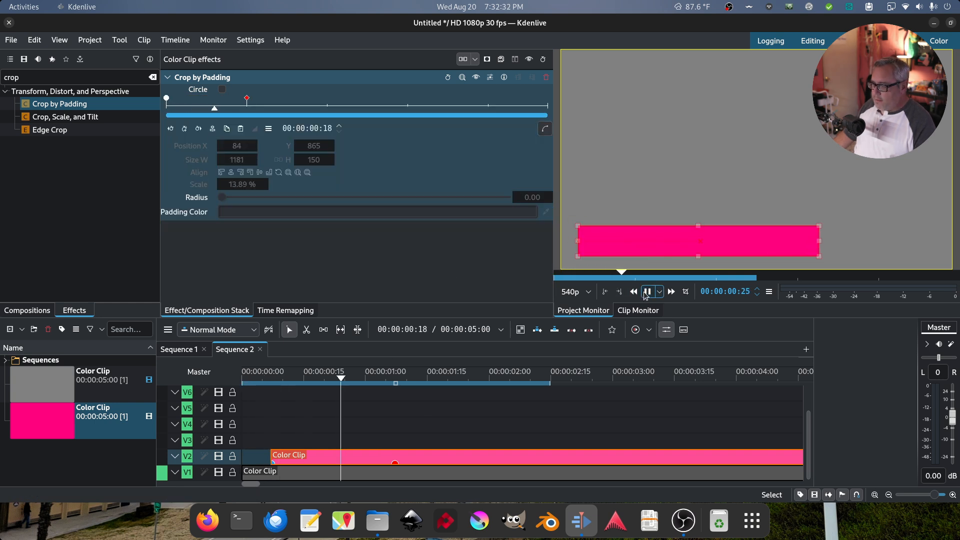
pyautogui.click(647, 293)
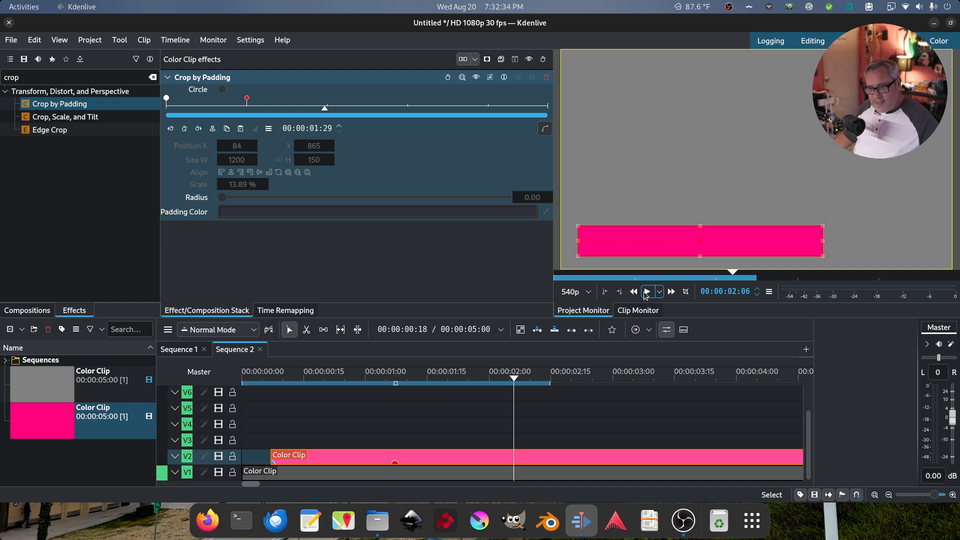
pyautogui.moveTo(306, 376); pyautogui.dragTo(250, 380)
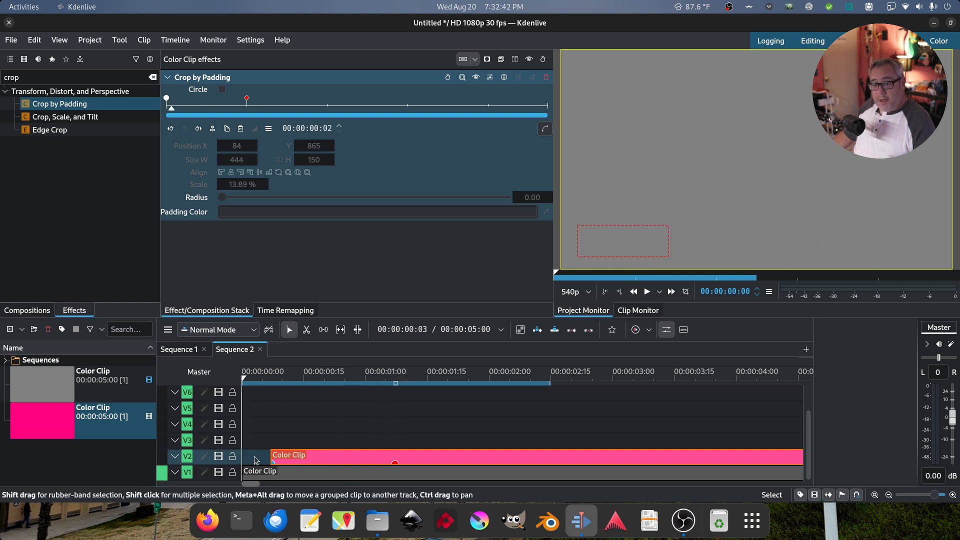
pyautogui.click(647, 291)
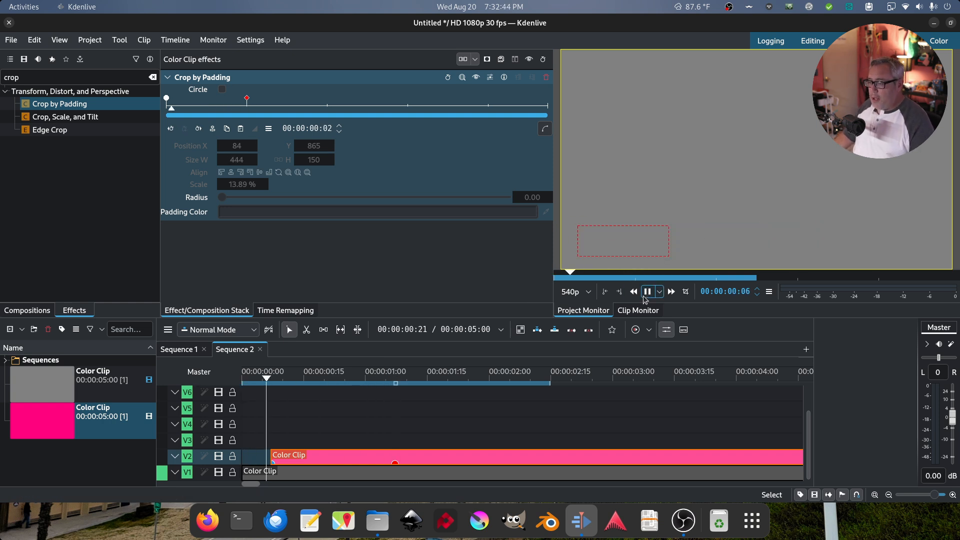
pyautogui.click(647, 295)
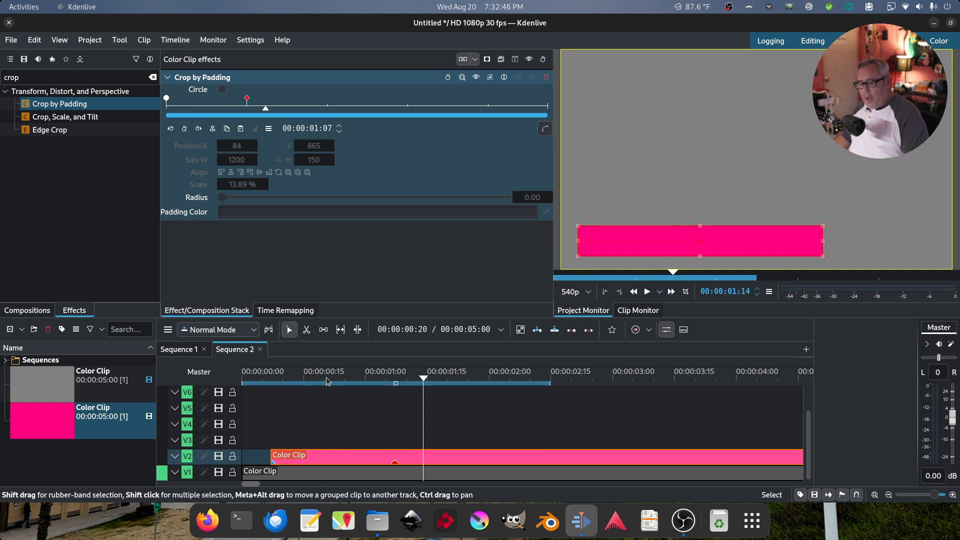
pyautogui.click(291, 379)
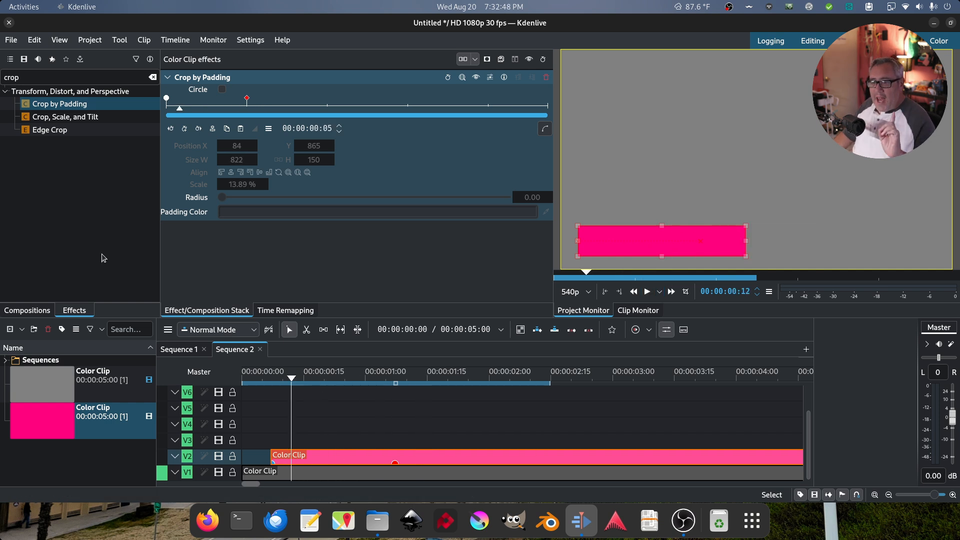
pyautogui.rightClick(79, 454)
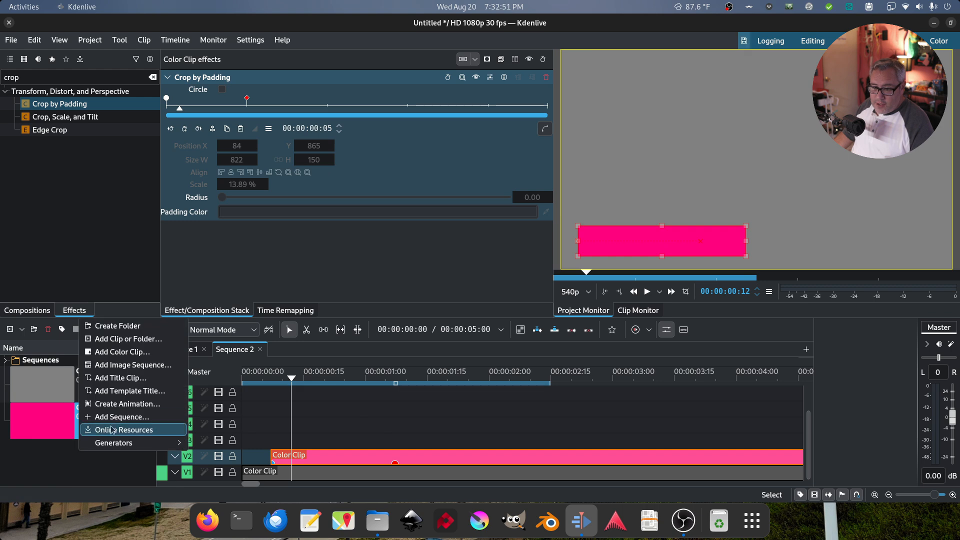
# Start a new title clip and type the presenter's name as a text item
pyautogui.click(121, 379)
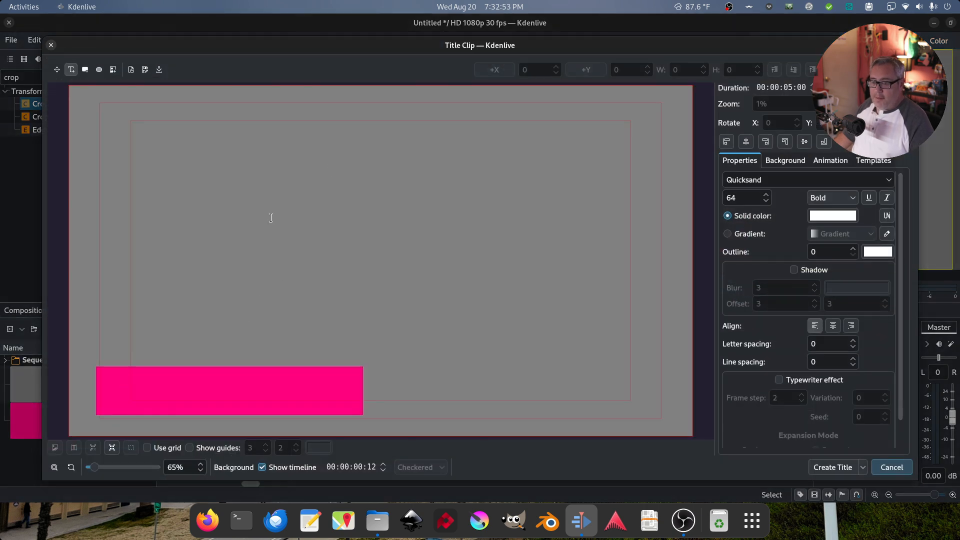
pyautogui.click(292, 223)
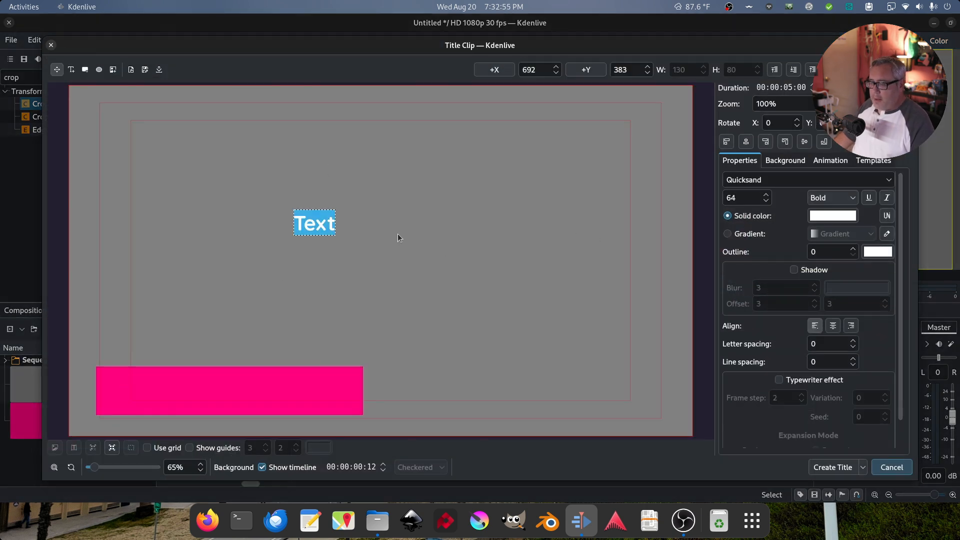
pyautogui.doubleClick(320, 219)
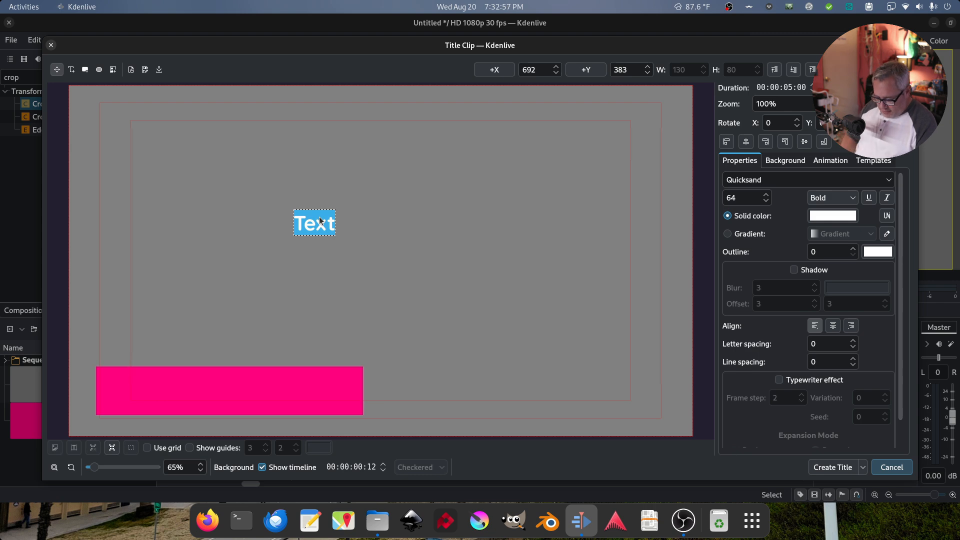
pyautogui.write('Arthur')
# Style the name in Permanent Marker at size 128, move it onto the pink bar, and create the title
pyautogui.doubleClick(321, 221)
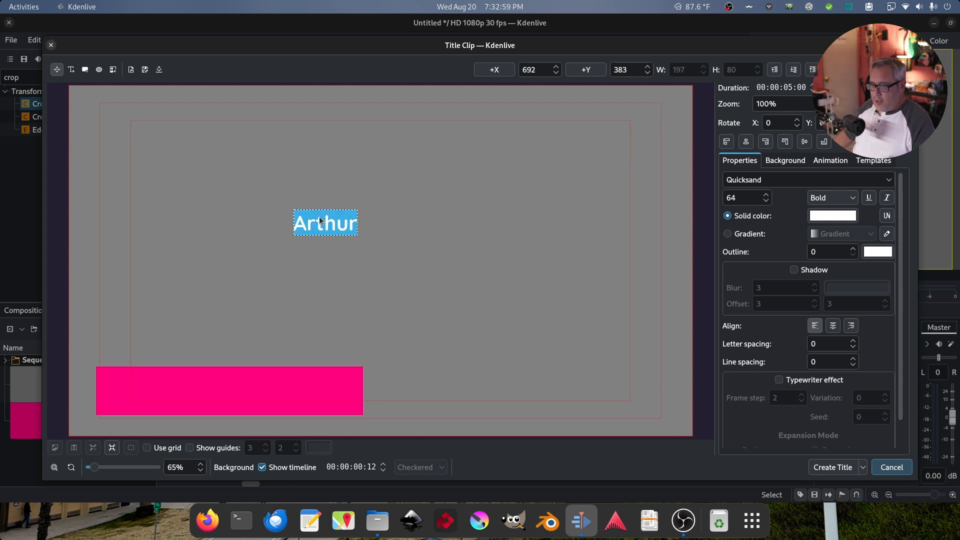
pyautogui.click(777, 180)
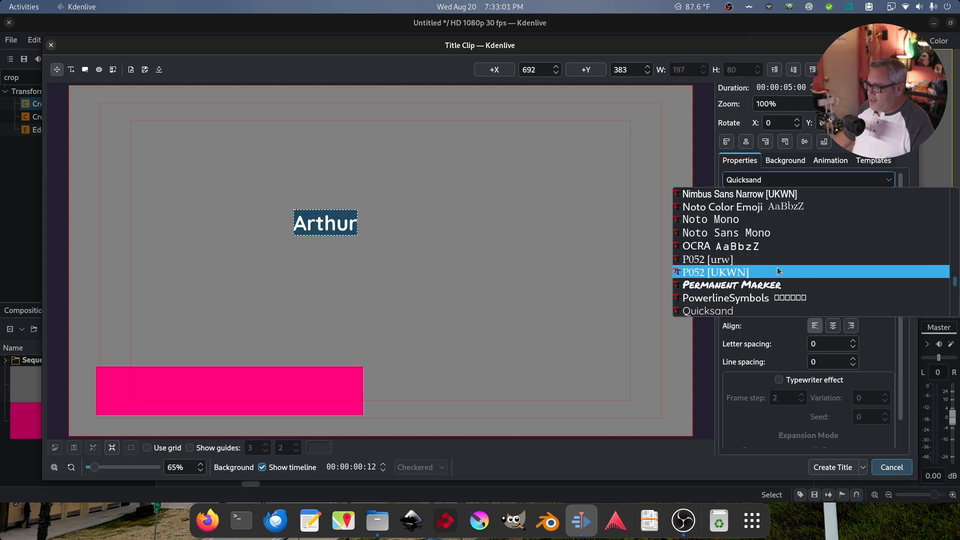
pyautogui.click(773, 285)
pyautogui.doubleClick(743, 196)
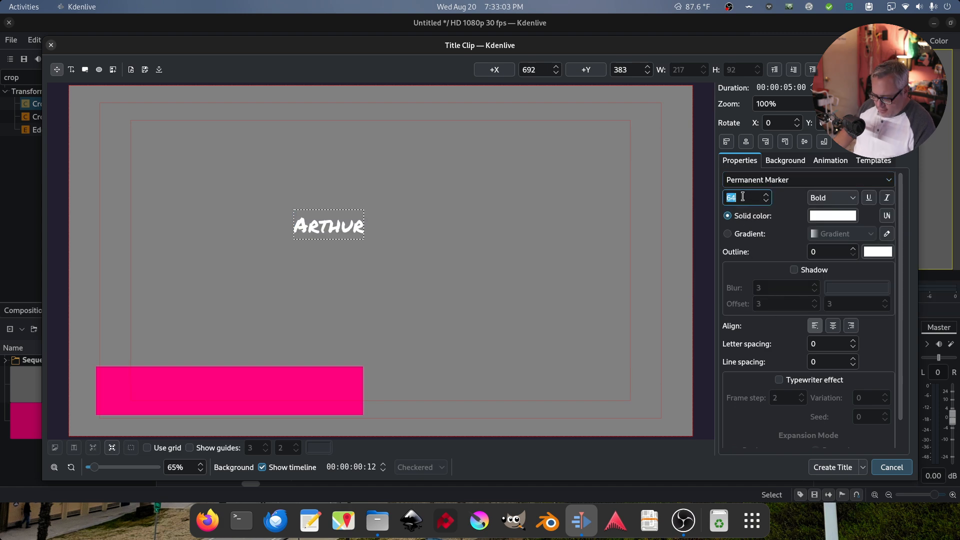
pyautogui.write('128')
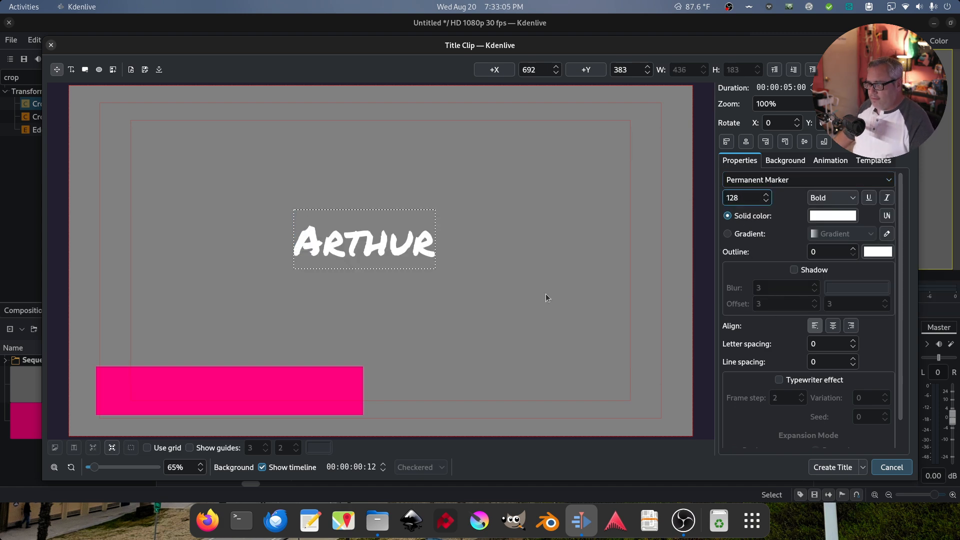
pyautogui.moveTo(402, 240); pyautogui.dragTo(259, 367)
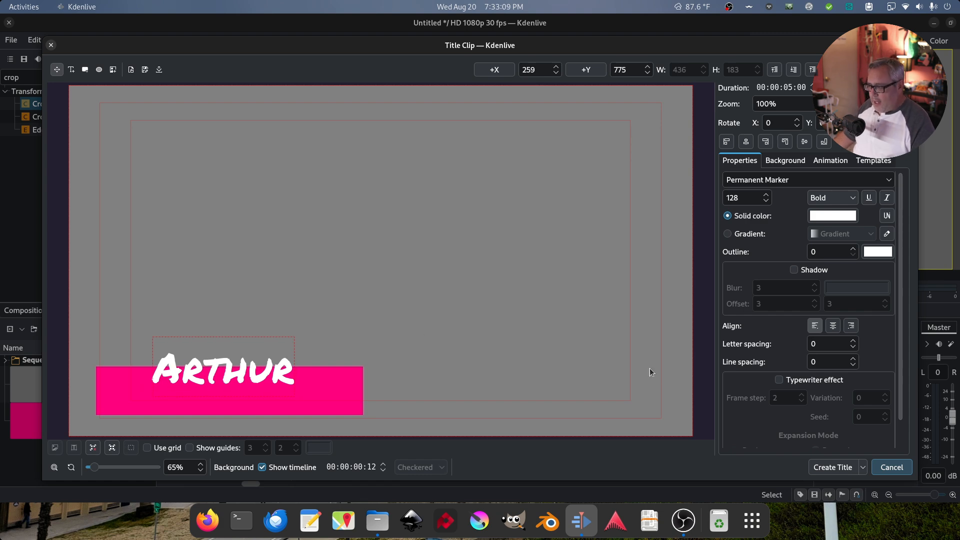
pyautogui.click(832, 467)
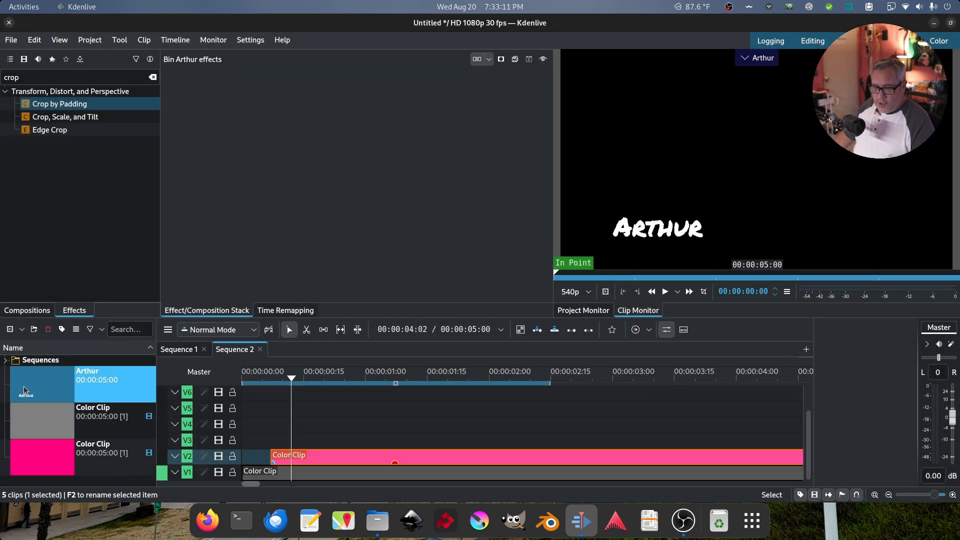
# Place the name title on track V3 above the pink bar, preview frame 17, and begin a second title clip
pyautogui.moveTo(24, 391); pyautogui.dragTo(290, 456)
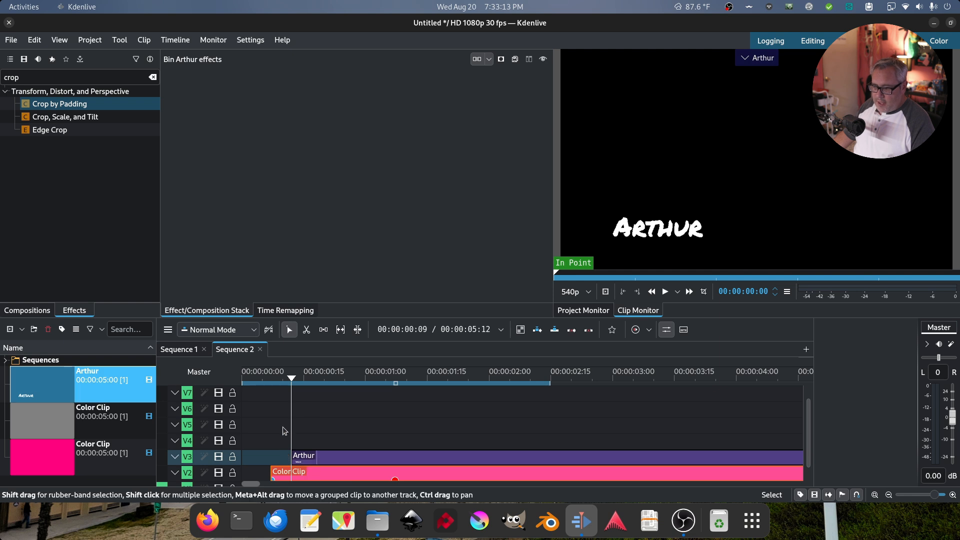
pyautogui.moveTo(275, 410); pyautogui.dragTo(313, 417)
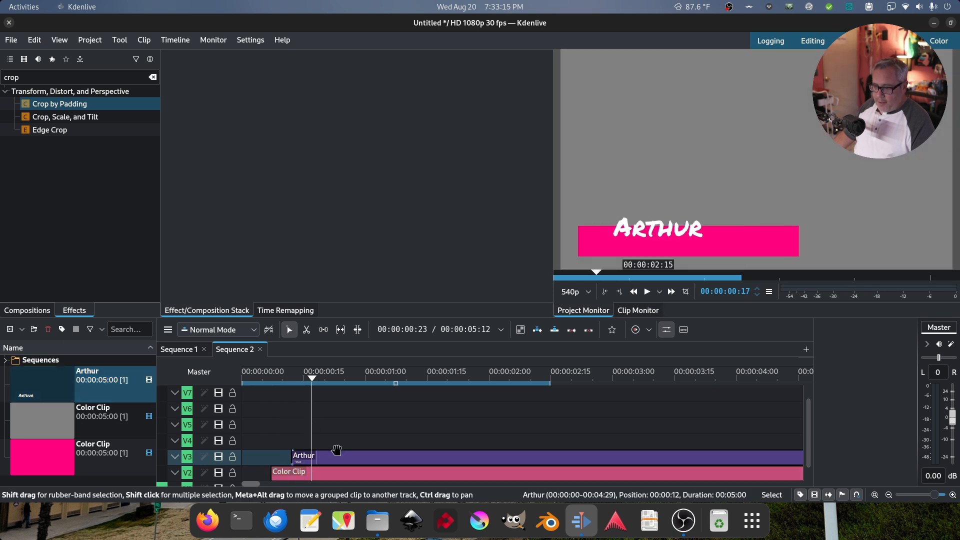
pyautogui.scroll(-3, 280, 446)
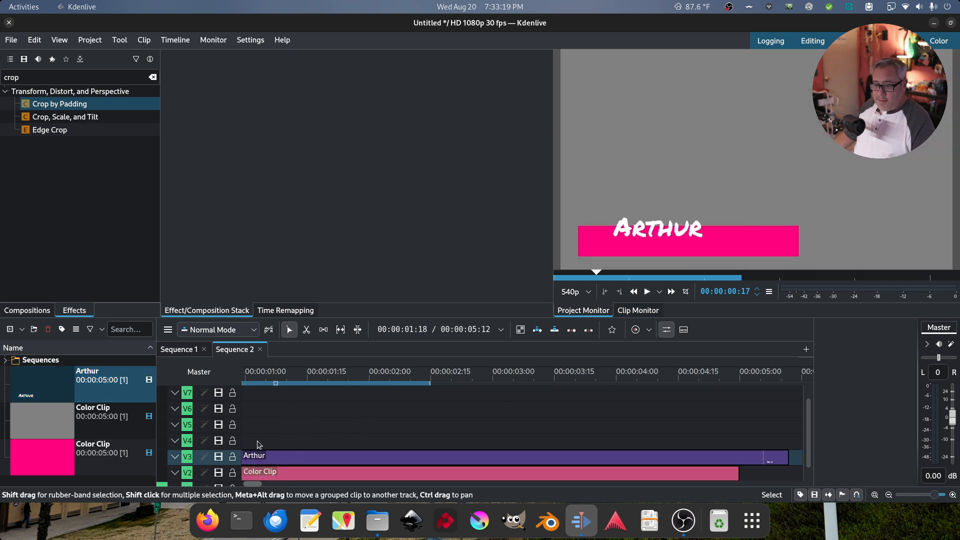
pyautogui.rightClick(86, 483)
pyautogui.click(150, 411)
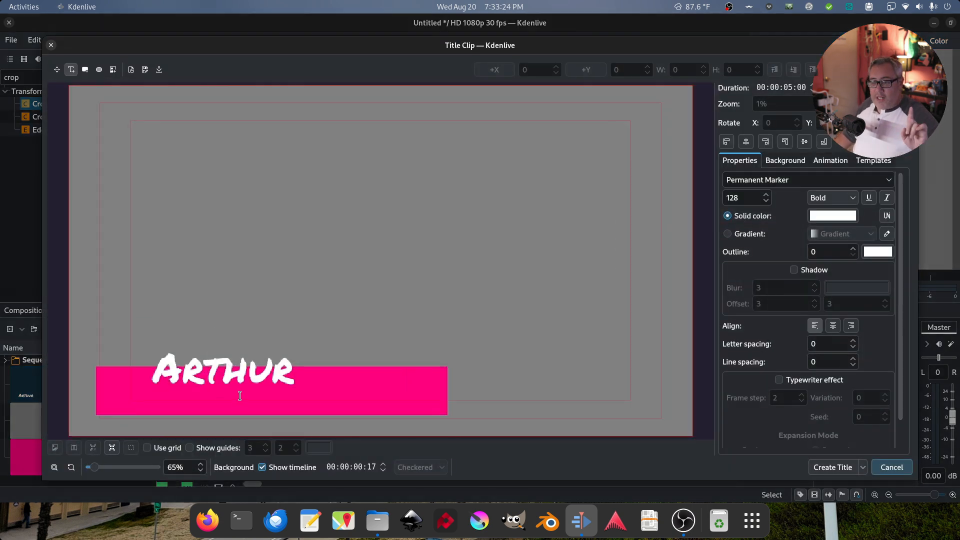
# Add a text item containing the presenter's social-media handle
pyautogui.click(320, 228)
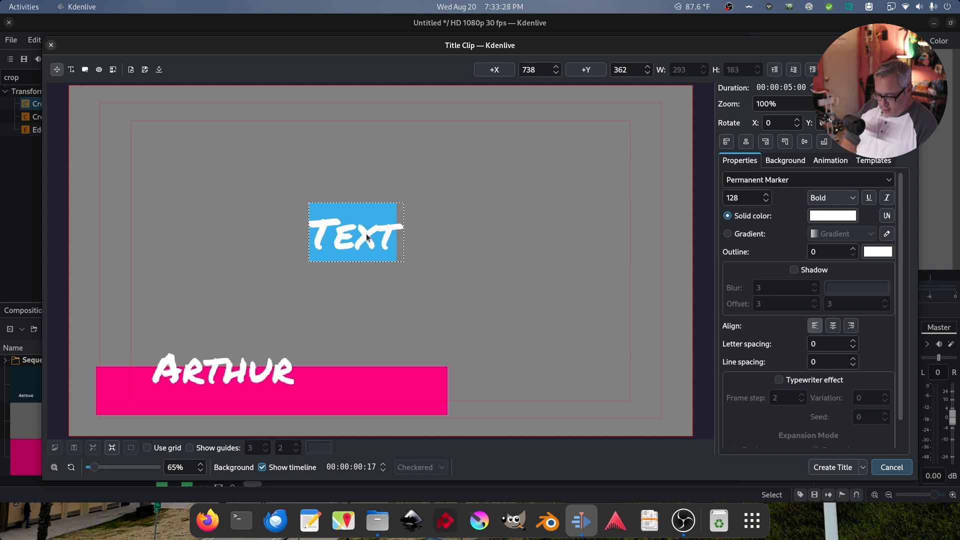
pyautogui.press('BackSpace')
pyautogui.press('BackSpace')
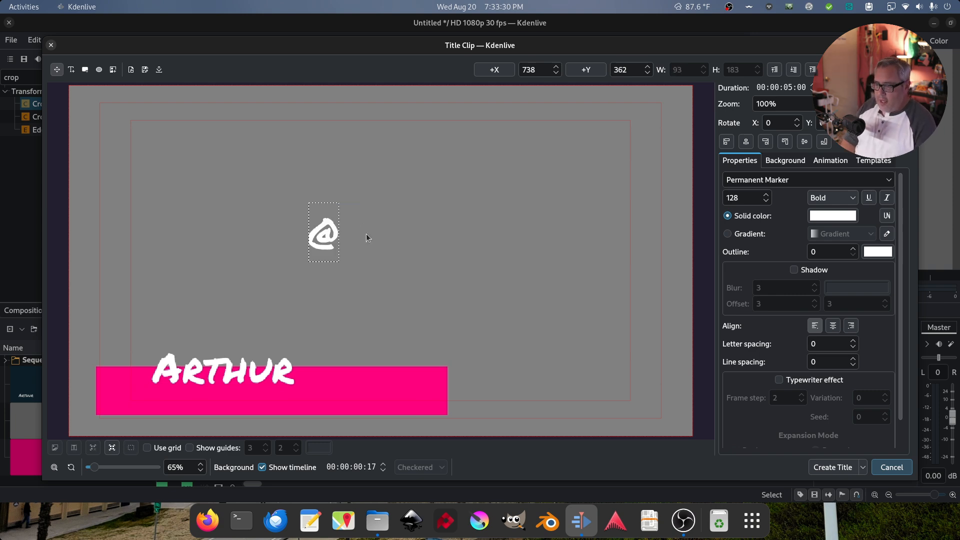
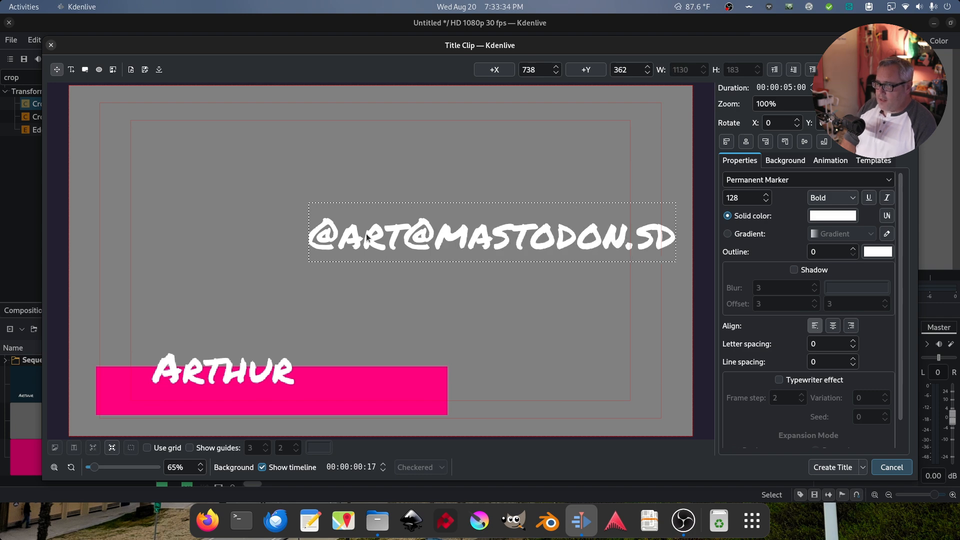
# Set the handle text to the Nasalization font at size 40
pyautogui.hotkey('ctrl', 'a')
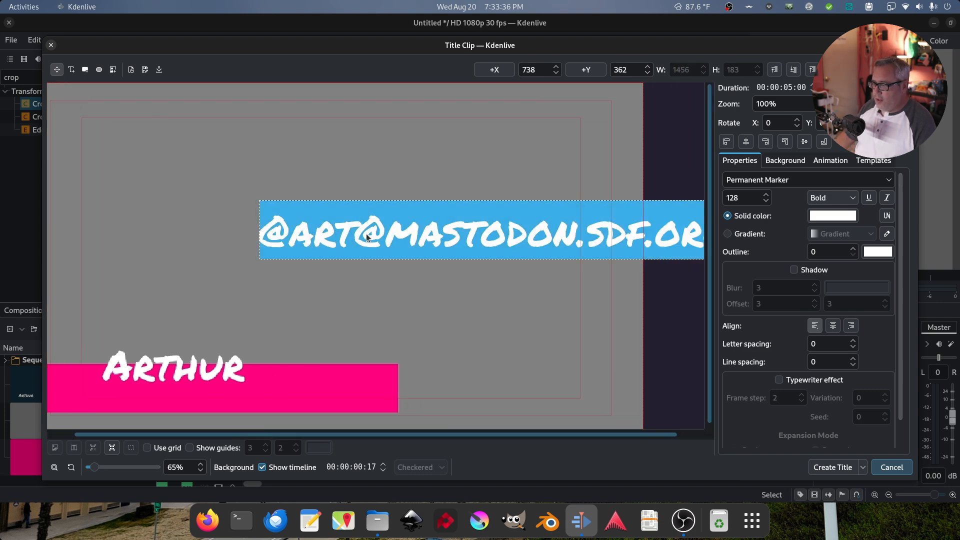
pyautogui.click(889, 179)
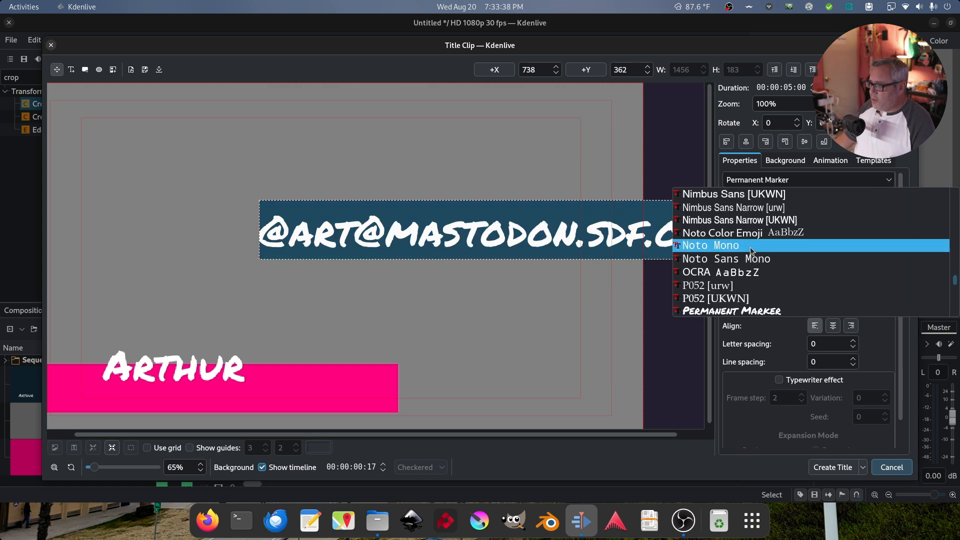
pyautogui.scroll(5, 750, 250)
pyautogui.click(746, 232)
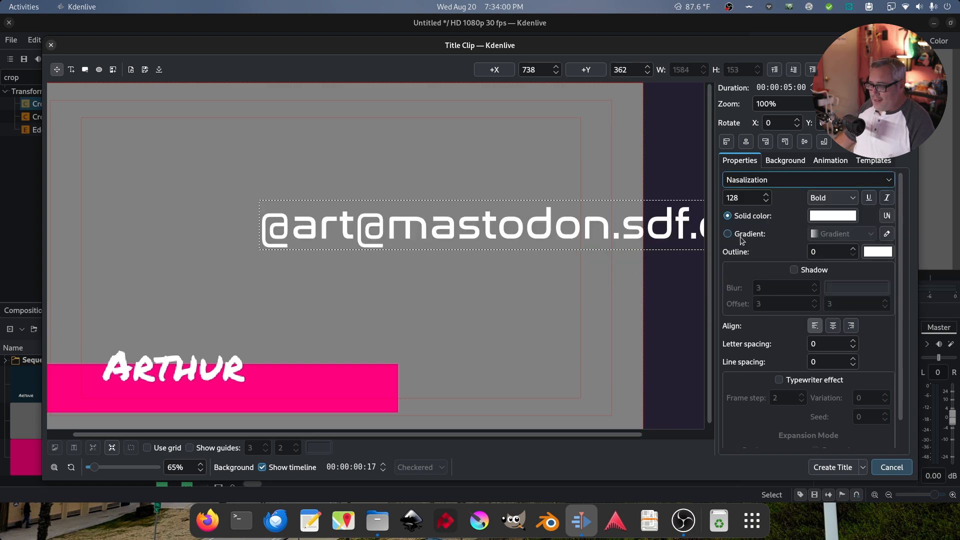
pyautogui.doubleClick(745, 199)
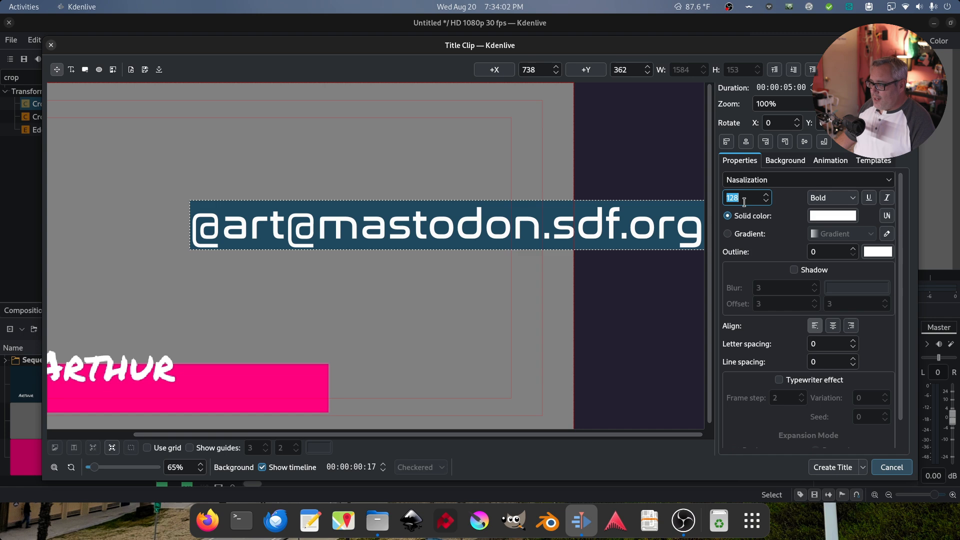
pyautogui.write('40')
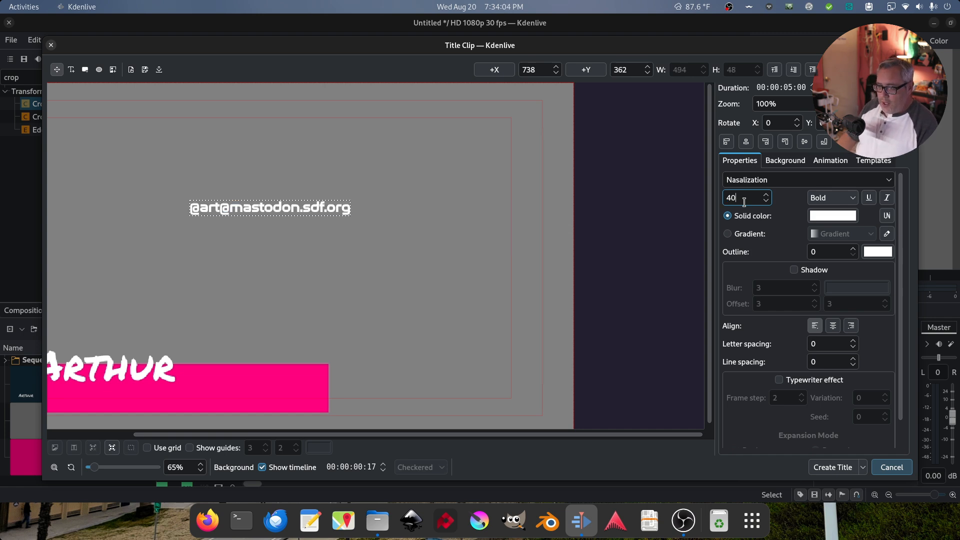
# Move the handle onto the pink bar under the name and change its font size to 64
pyautogui.moveTo(300, 210); pyautogui.dragTo(210, 314)
pyautogui.click(494, 270)
pyautogui.tripleClick(296, 396)
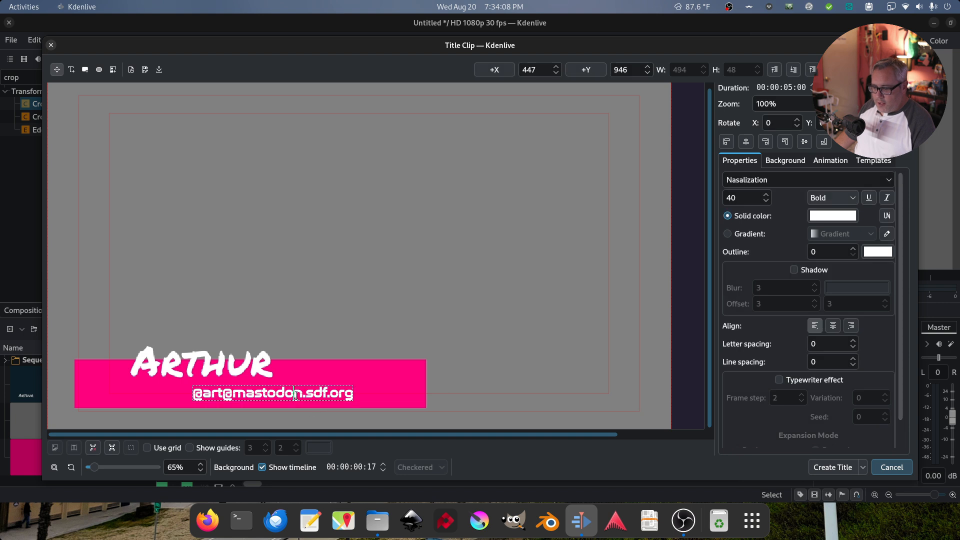
pyautogui.doubleClick(745, 199)
pyautogui.write('90')
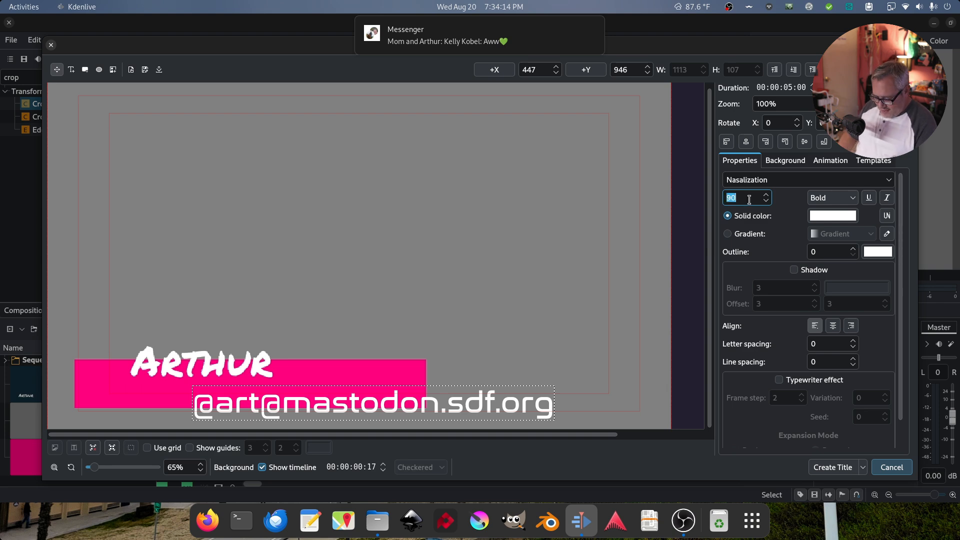
pyautogui.write('64')
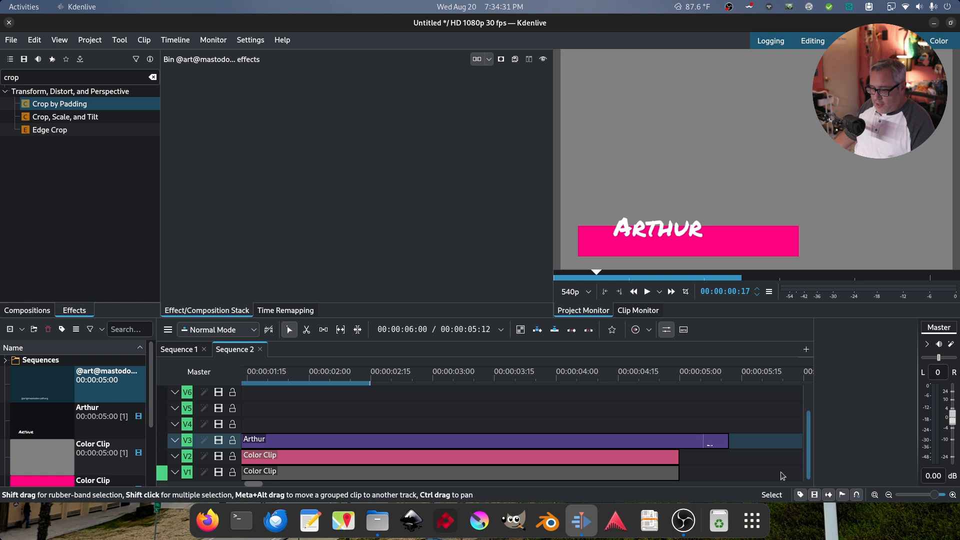
# Zoom the timeline out and play the sequence from the start
pyautogui.moveTo(259, 484); pyautogui.dragTo(285, 485)
pyautogui.press('Home')
pyautogui.press('space')
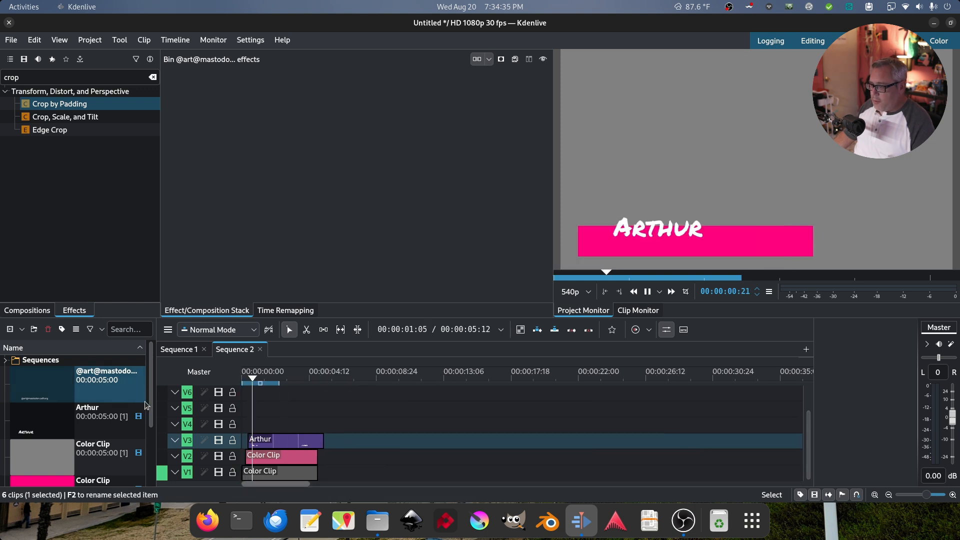
pyautogui.press('space')
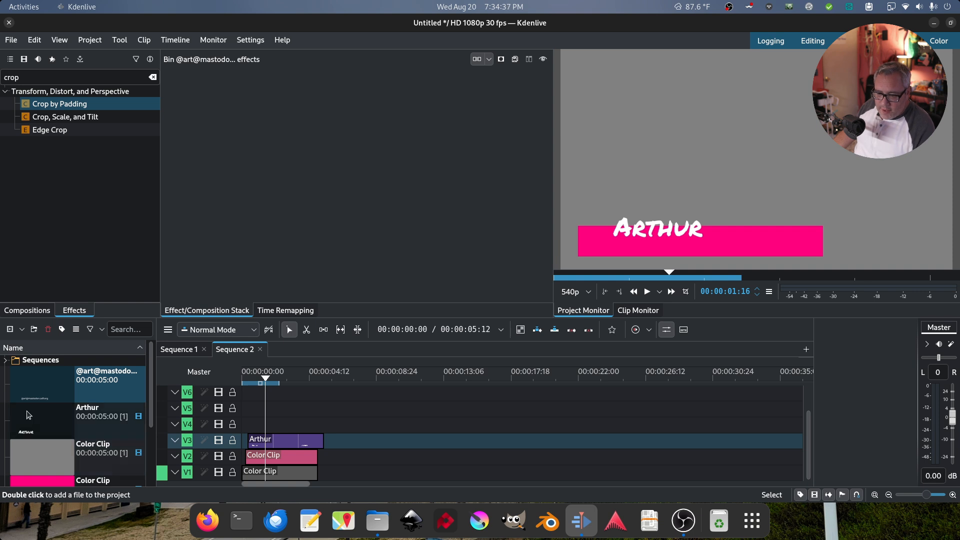
# Place the handle title on V4 above the name clip, shifted 7 frames later, and preview both titles
pyautogui.moveTo(40, 385); pyautogui.dragTo(256, 424)
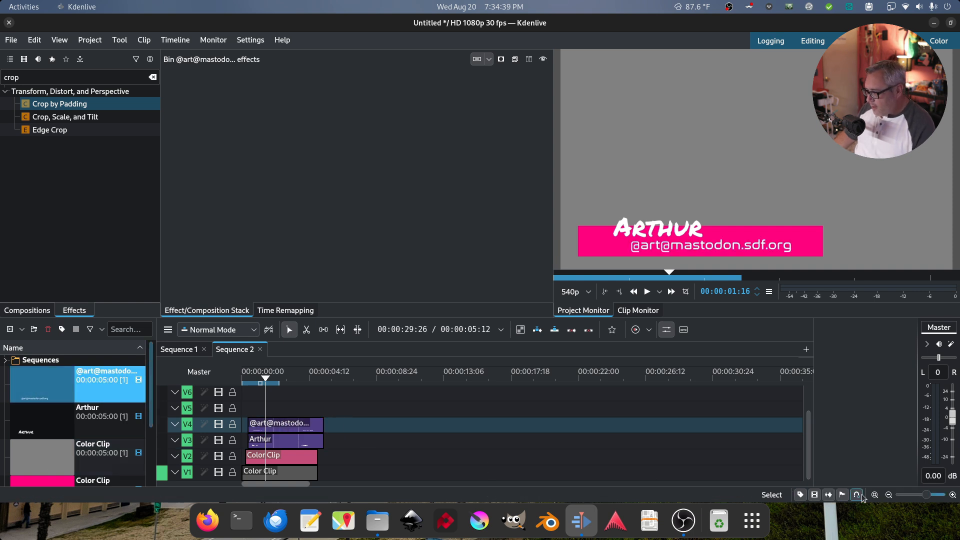
pyautogui.click(875, 495)
pyautogui.moveTo(370, 428); pyautogui.dragTo(386, 428)
pyautogui.moveTo(295, 390); pyautogui.dragTo(81, 401)
pyautogui.press('space')
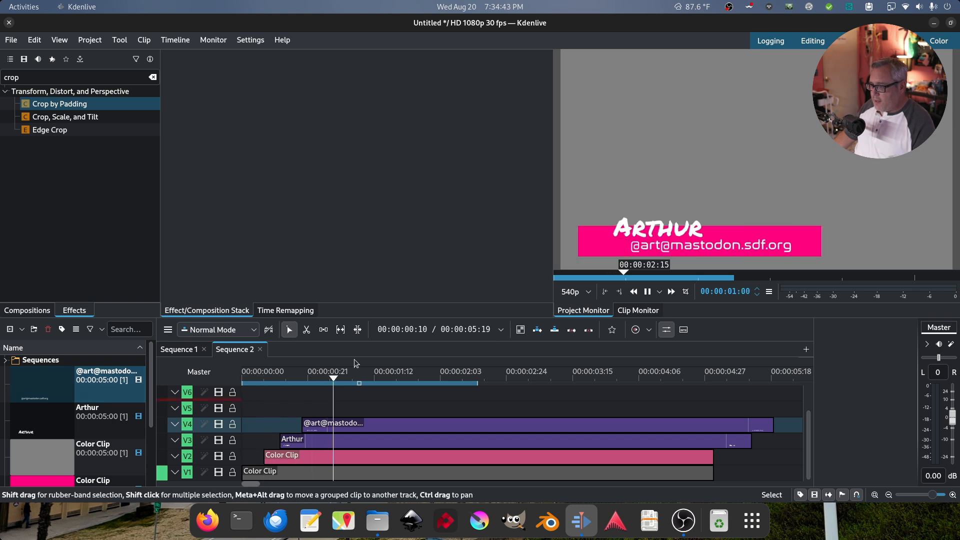
pyautogui.press('space')
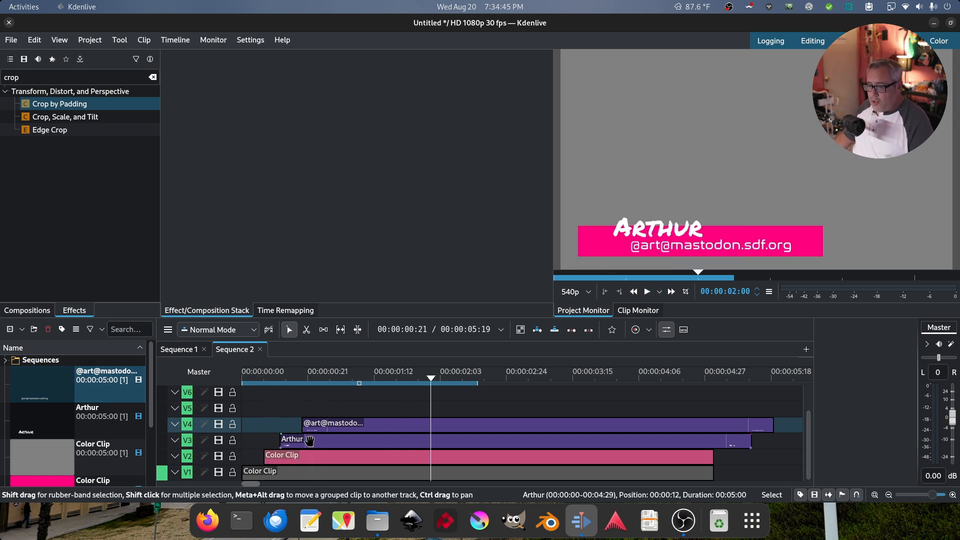
pyautogui.click(309, 439)
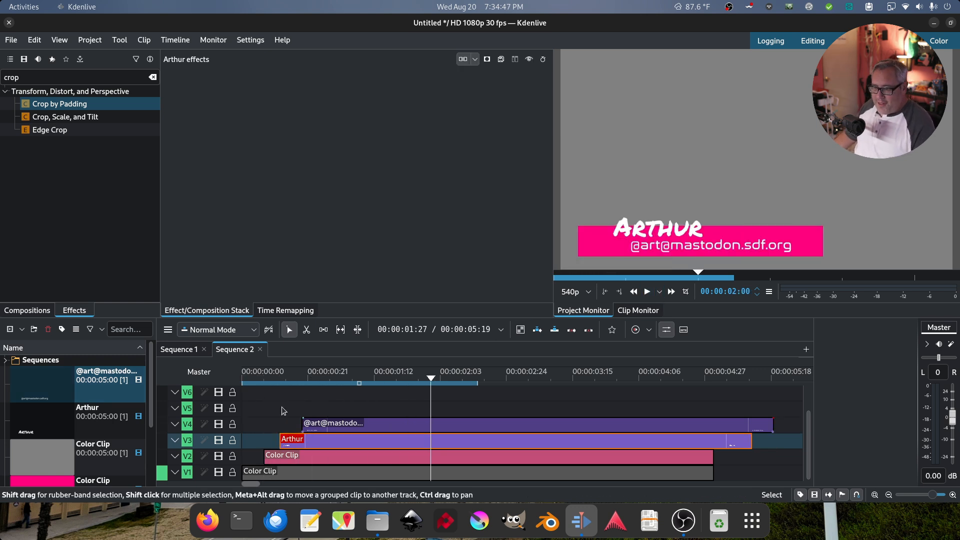
# Apply the Transform effect to the name title and add a keyframe at one second
pyautogui.doubleClick(83, 79)
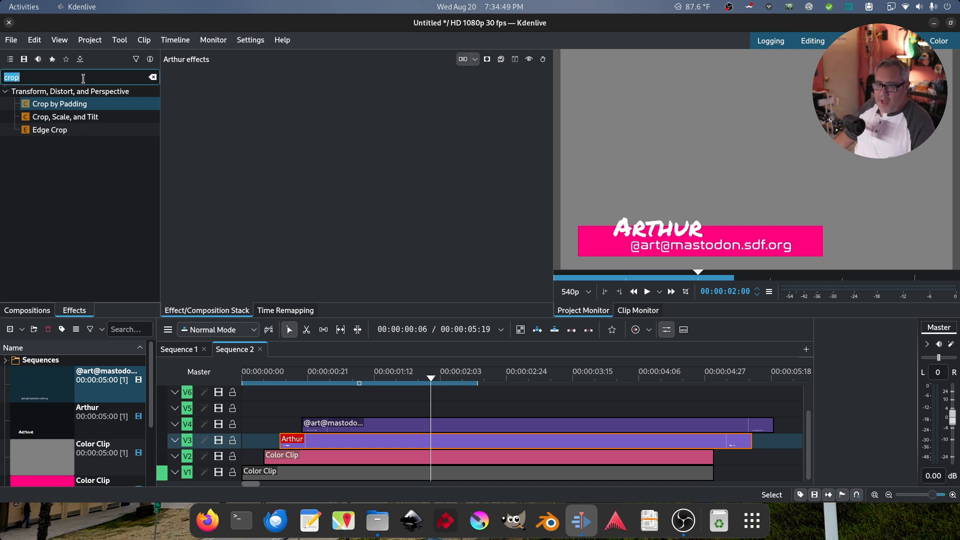
pyautogui.write('trans')
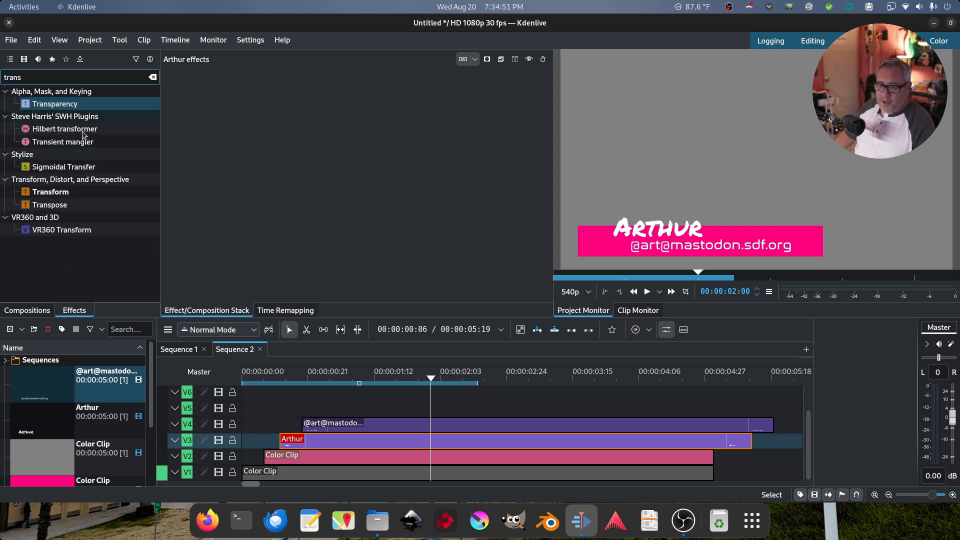
pyautogui.moveTo(61, 192); pyautogui.dragTo(323, 439)
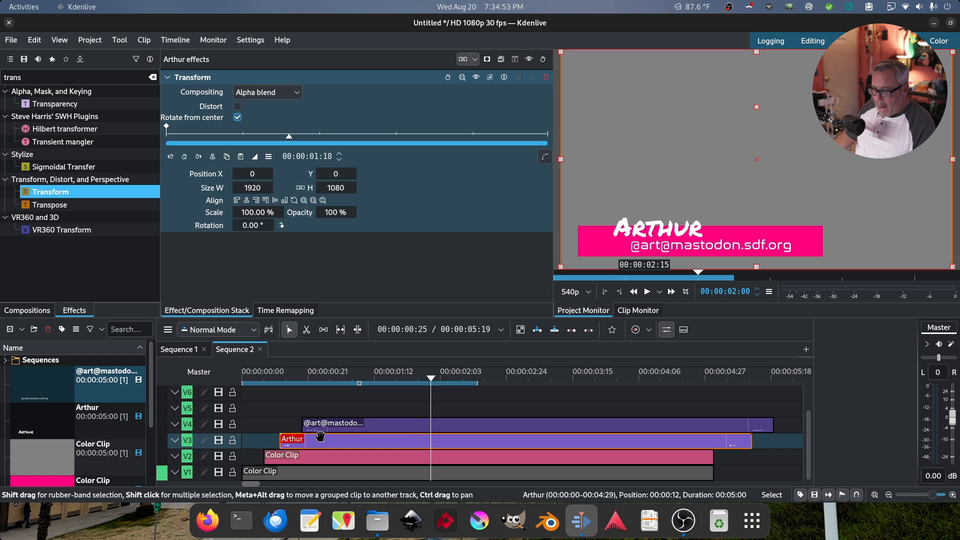
pyautogui.click(243, 136)
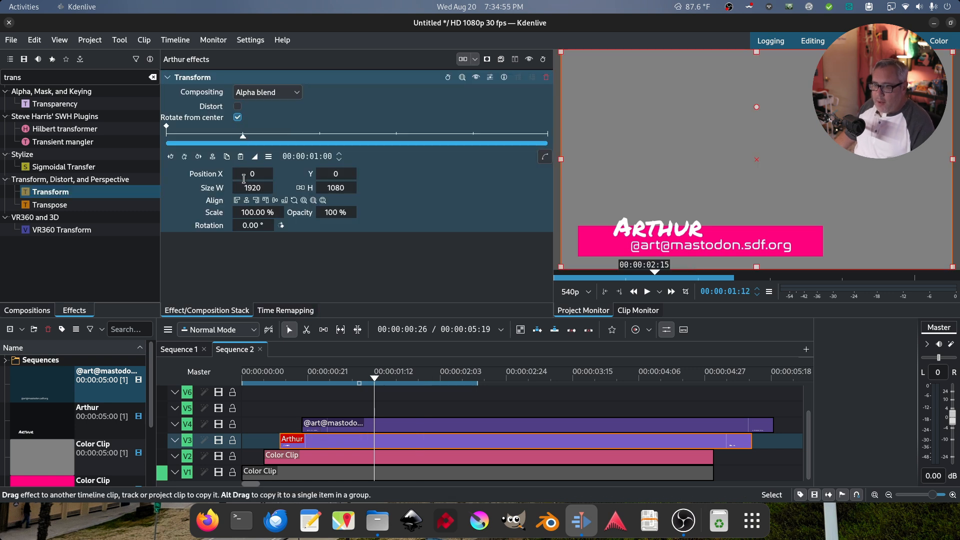
pyautogui.click(185, 158)
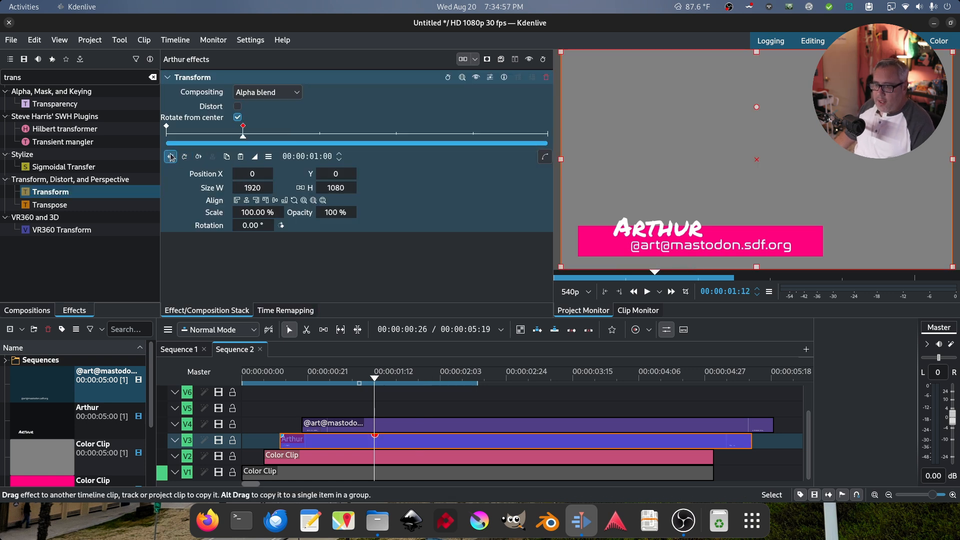
# At the clip start, set X offset 100 and opacity 0, with Exponential Out easing
pyautogui.click(175, 159)
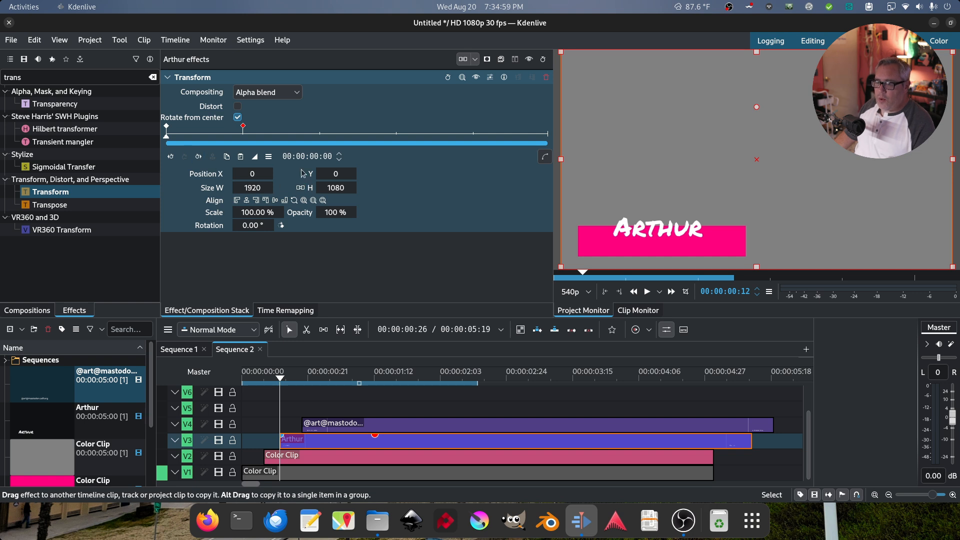
pyautogui.click(244, 131)
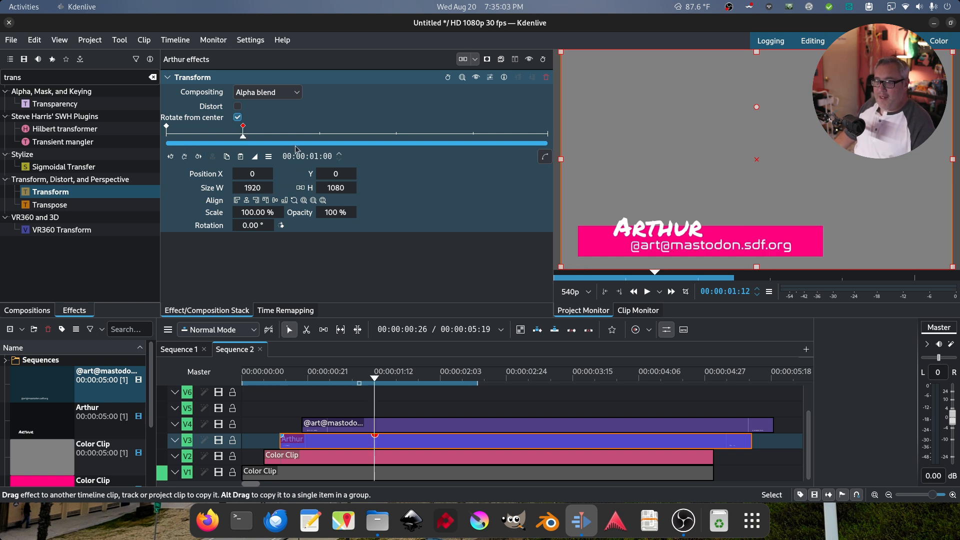
pyautogui.click(170, 156)
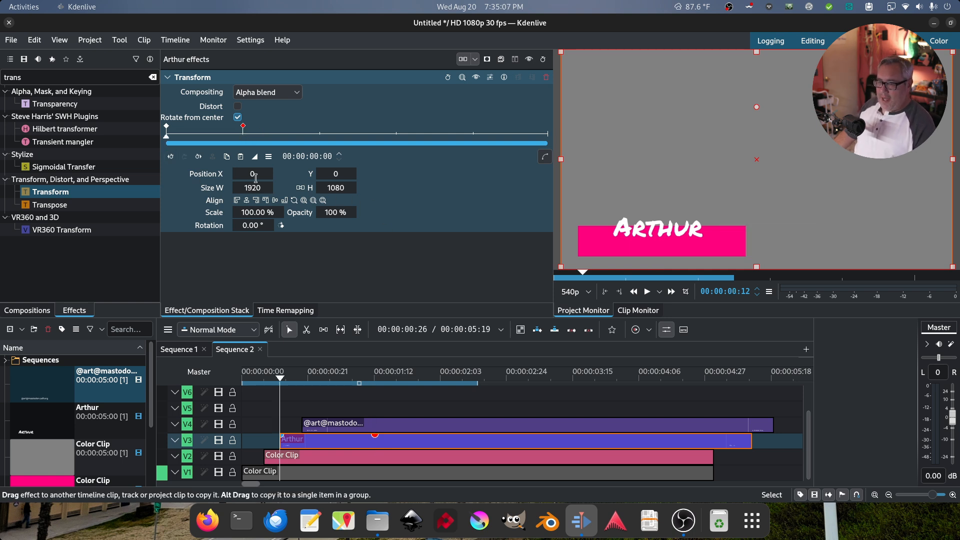
pyautogui.moveTo(253, 174); pyautogui.dragTo(304, 174)
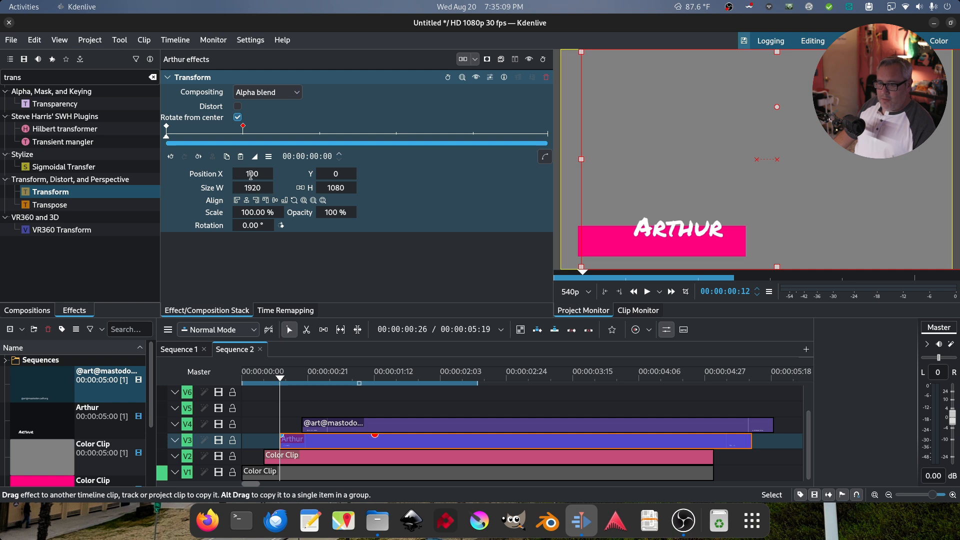
pyautogui.moveTo(331, 215); pyautogui.dragTo(282, 215)
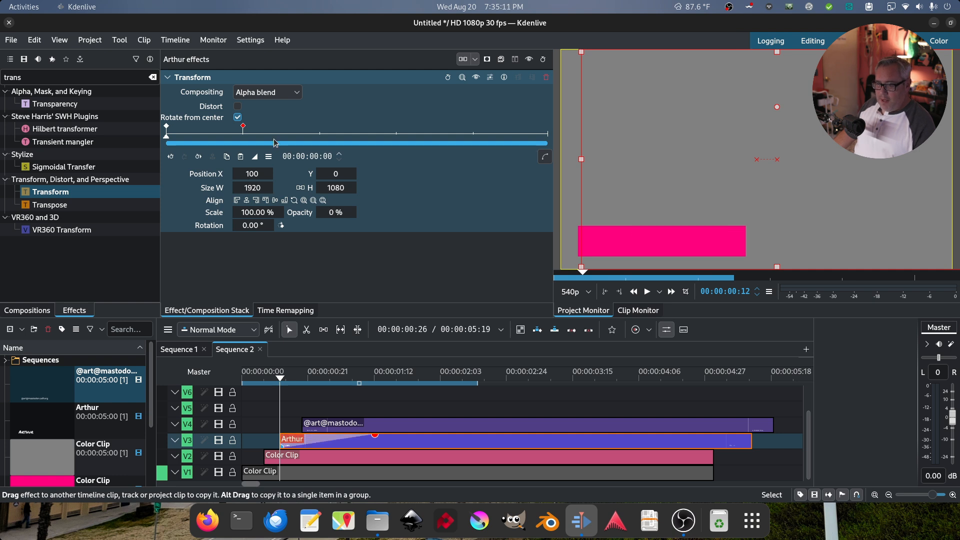
pyautogui.click(255, 156)
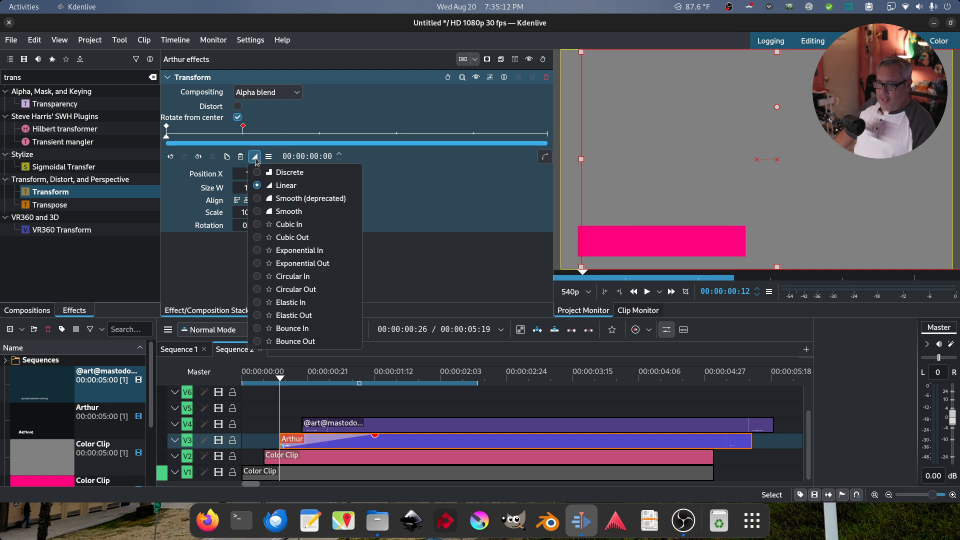
pyautogui.click(312, 262)
pyautogui.click(545, 157)
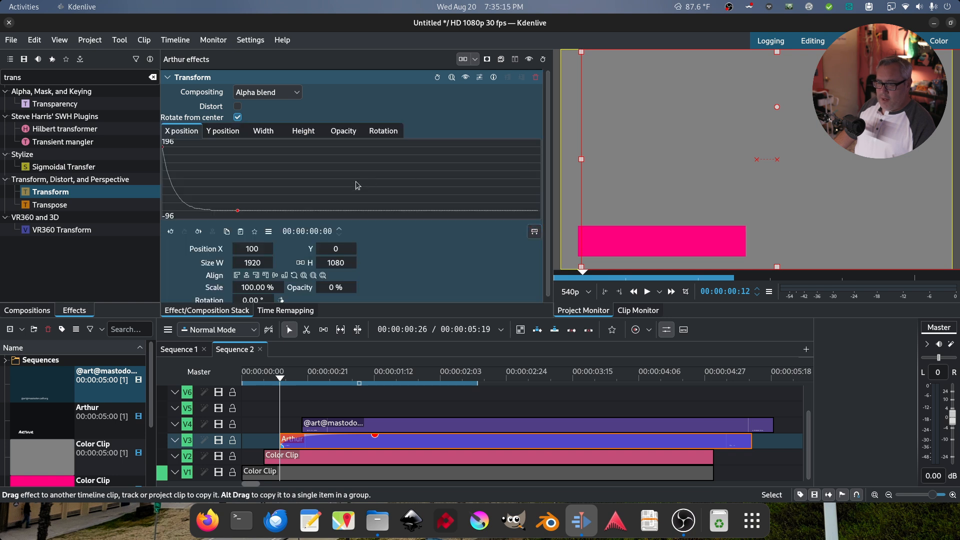
# Preview the title's fade-in animation from the start of Sequence 2
pyautogui.press('space')
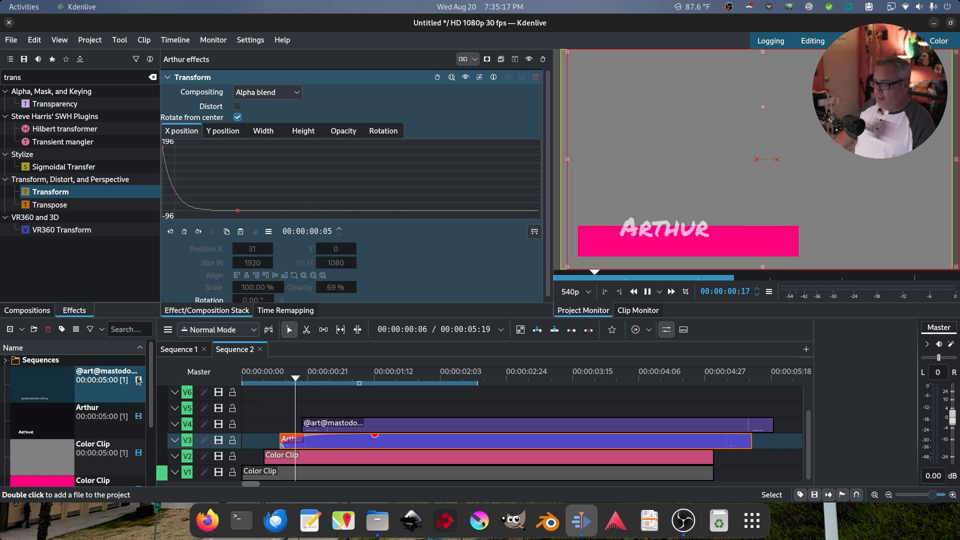
pyautogui.press('space')
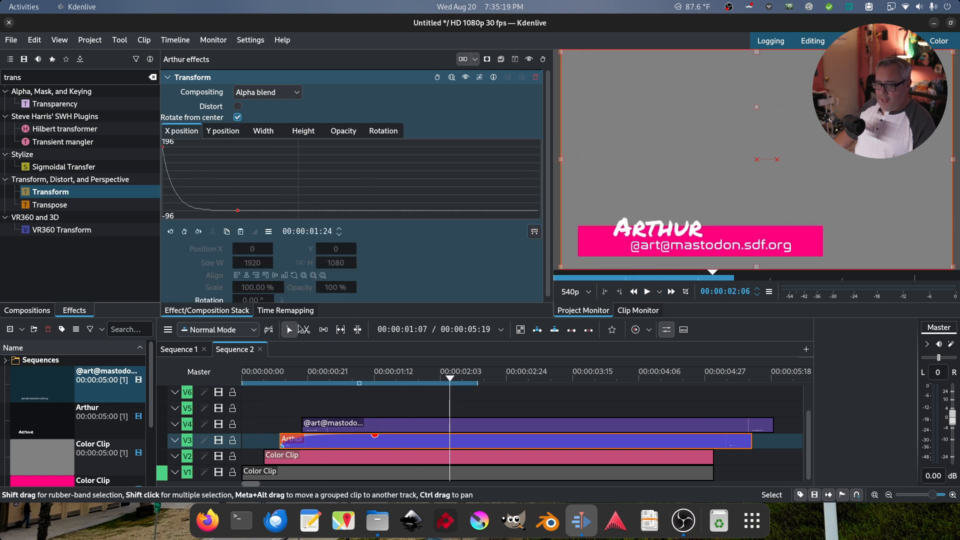
pyautogui.click(167, 77)
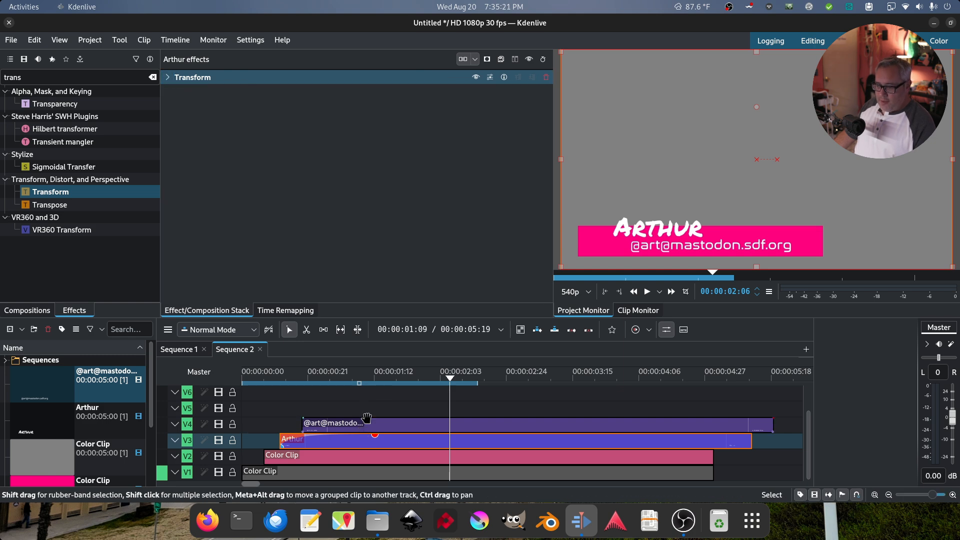
pyautogui.moveTo(302, 79); pyautogui.dragTo(407, 426)
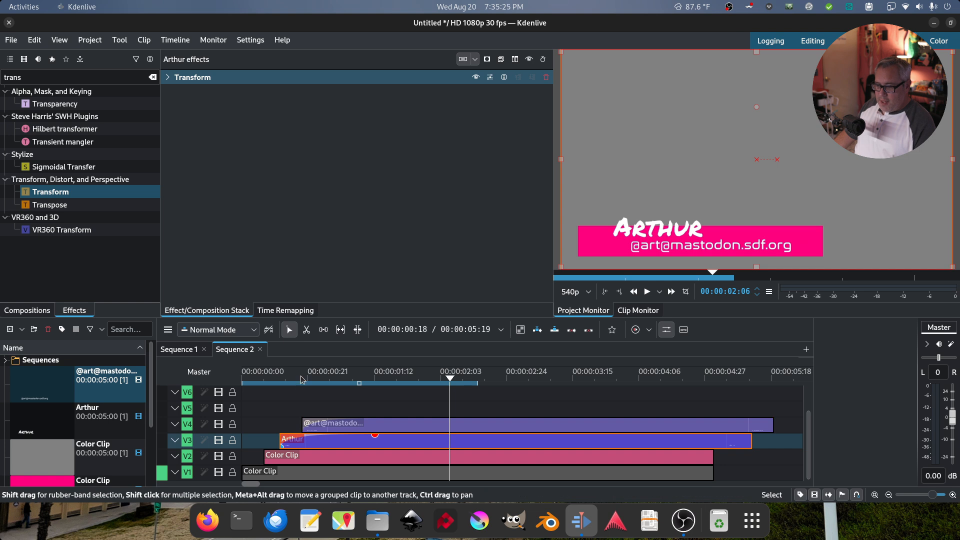
pyautogui.press('Home')
pyautogui.press('space')
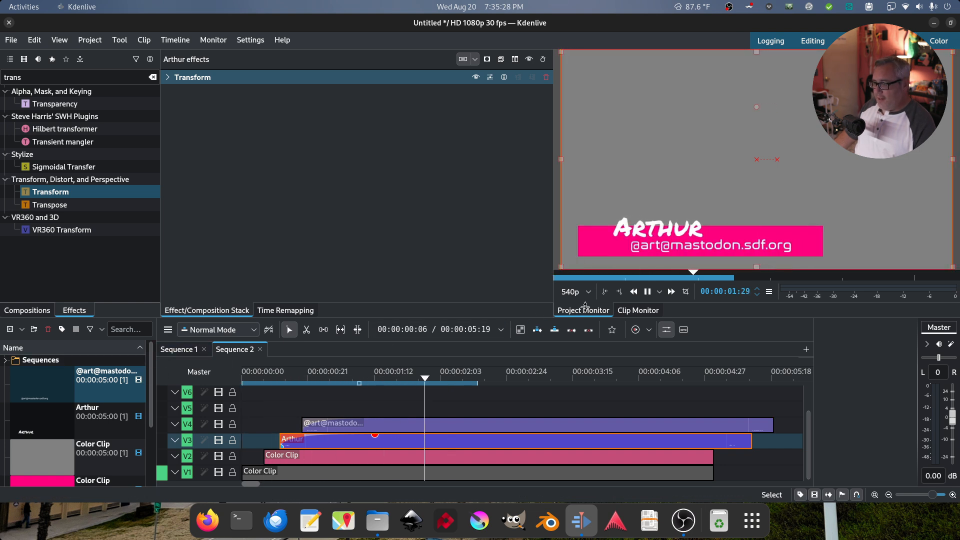
pyautogui.click(647, 291)
# Trim the Arthur clip on V3 and the text clip on V4 to end with the Color Clip
pyautogui.moveTo(750, 444); pyautogui.dragTo(721, 445)
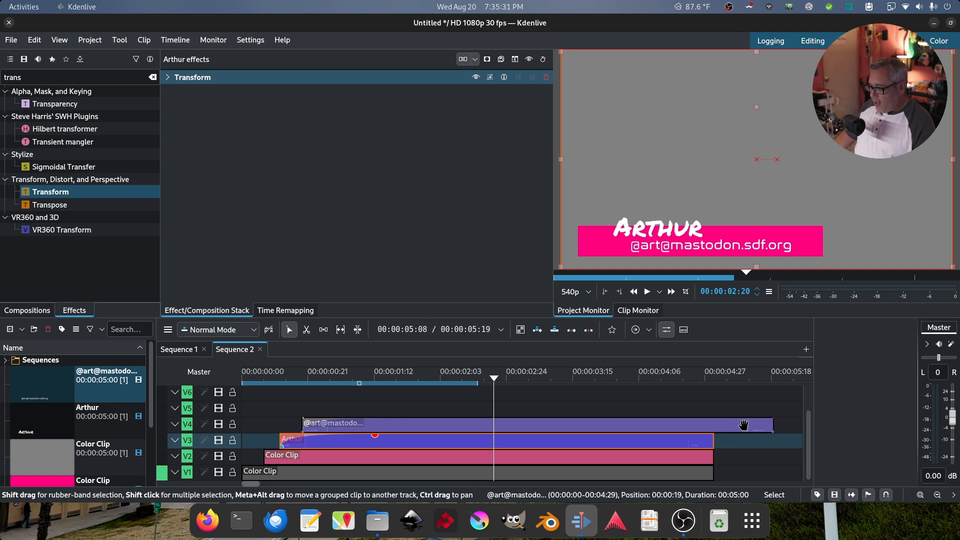
pyautogui.moveTo(773, 425); pyautogui.dragTo(714, 425)
pyautogui.click(418, 372)
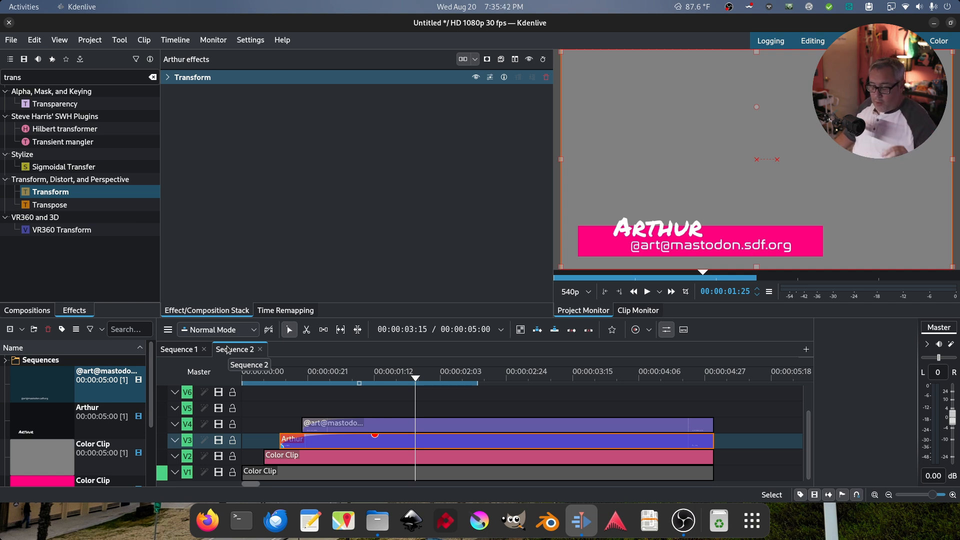
# Nest Sequence 2 onto track V3 of Sequence 1 and play it back
pyautogui.click(179, 352)
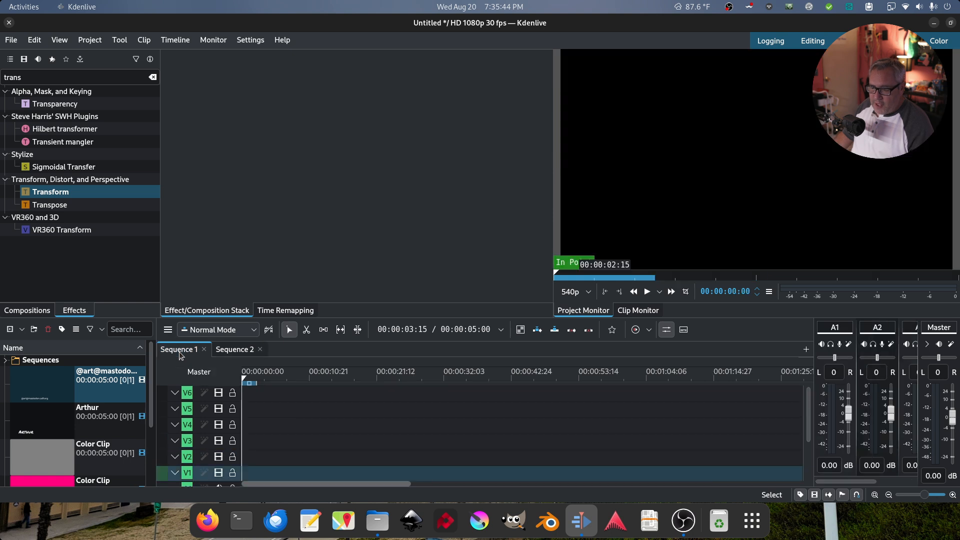
pyautogui.click(6, 361)
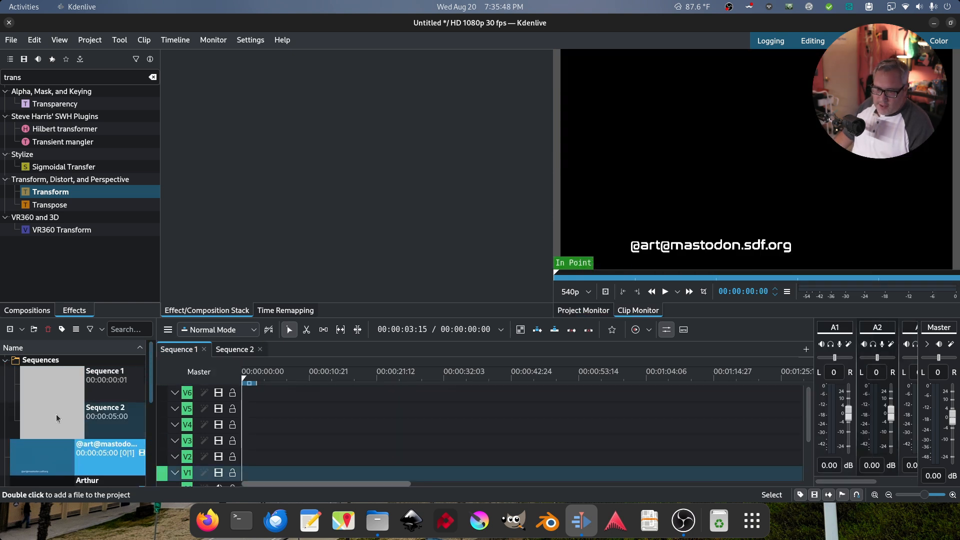
pyautogui.moveTo(128, 410); pyautogui.dragTo(239, 468)
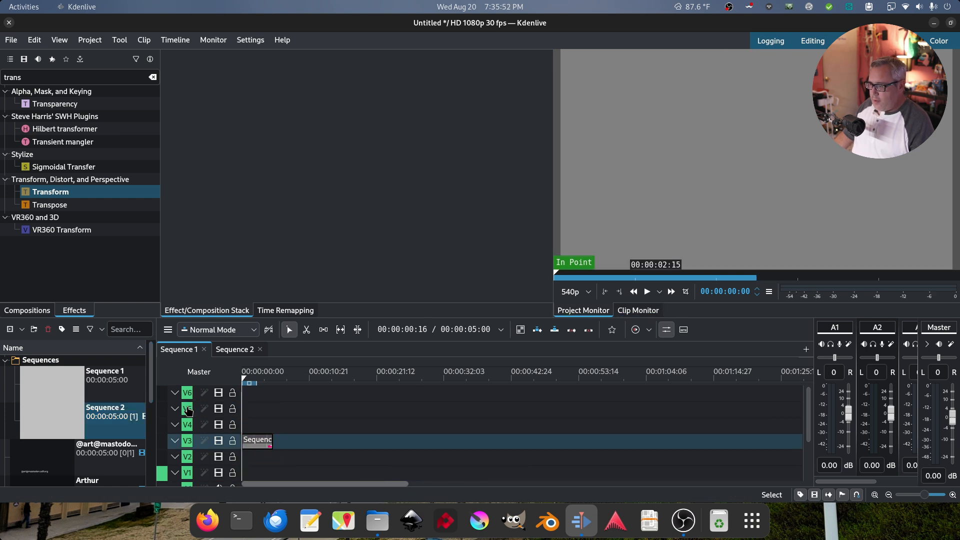
pyautogui.click(875, 495)
pyautogui.press('space')
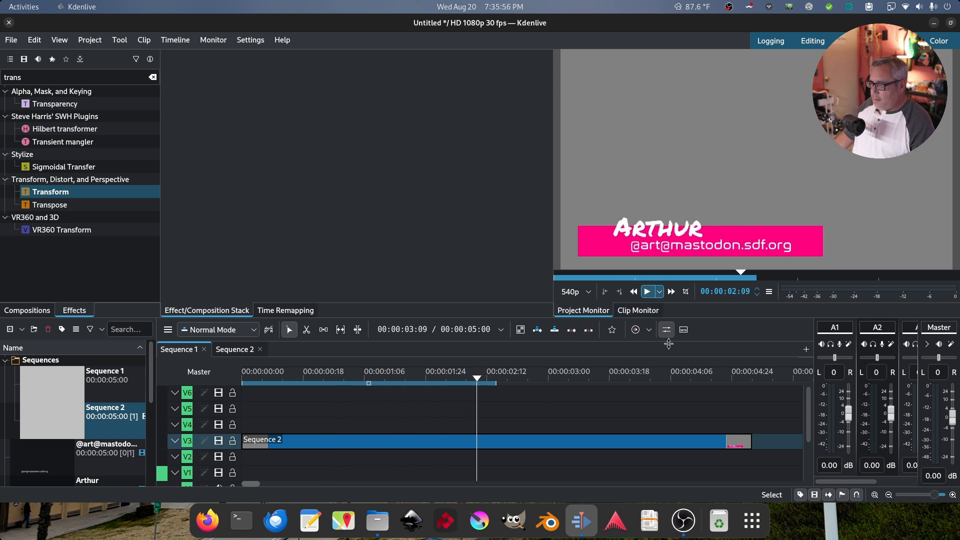
pyautogui.press('space')
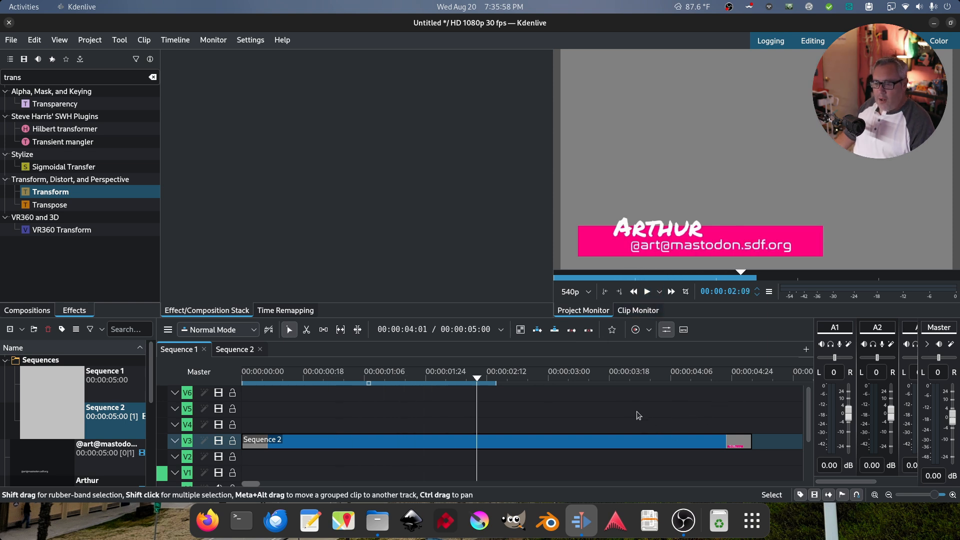
# Return to Sequence 2 and select the second text clip on V4 for effects
pyautogui.click(235, 349)
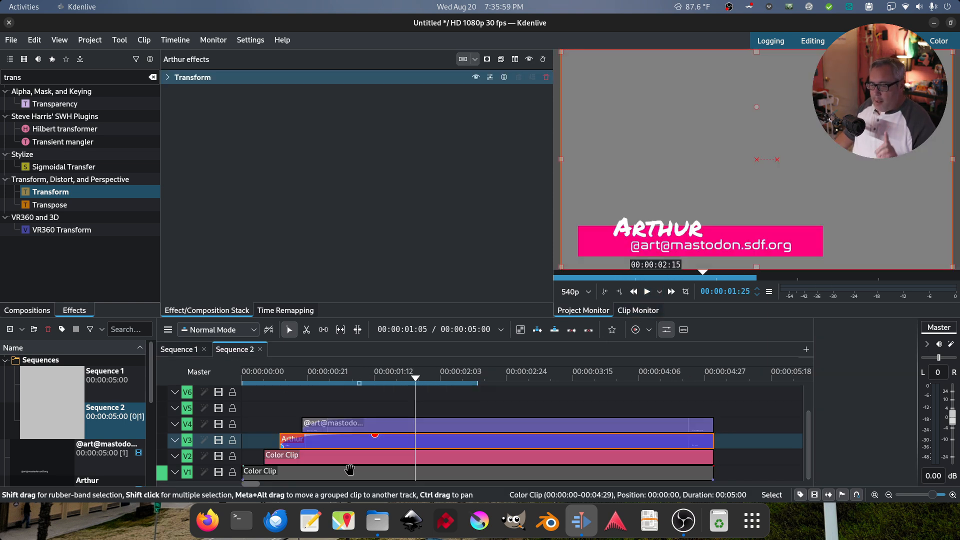
pyautogui.click(390, 426)
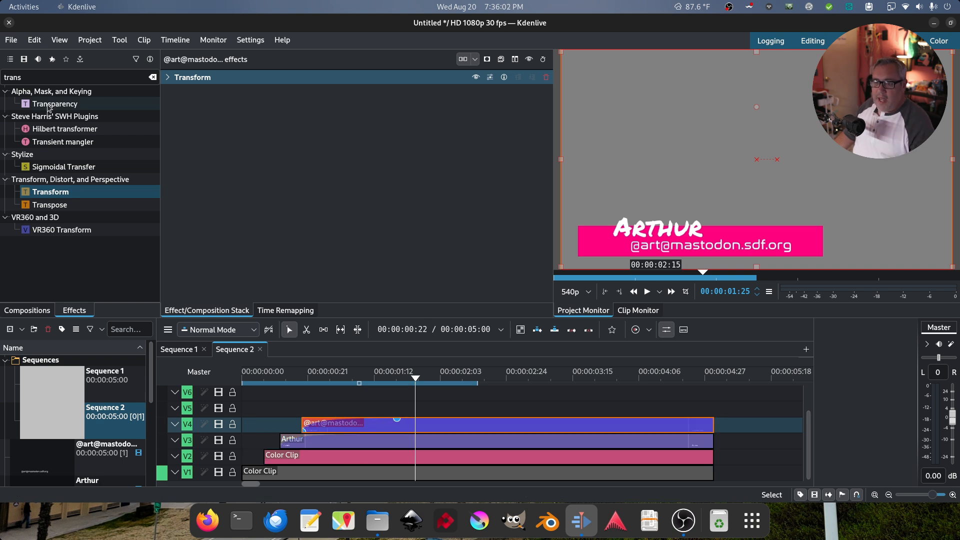
pyautogui.doubleClick(44, 78)
# Add a Drop Shadow to the V4 text clip with blur 0 and X/Y offsets of 4
pyautogui.write('drop')
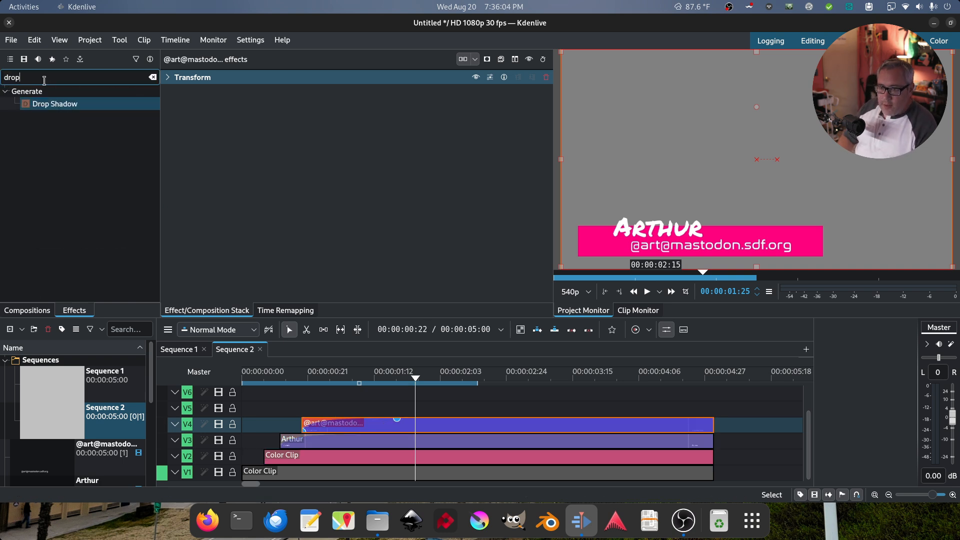
pyautogui.moveTo(45, 103); pyautogui.dragTo(430, 423)
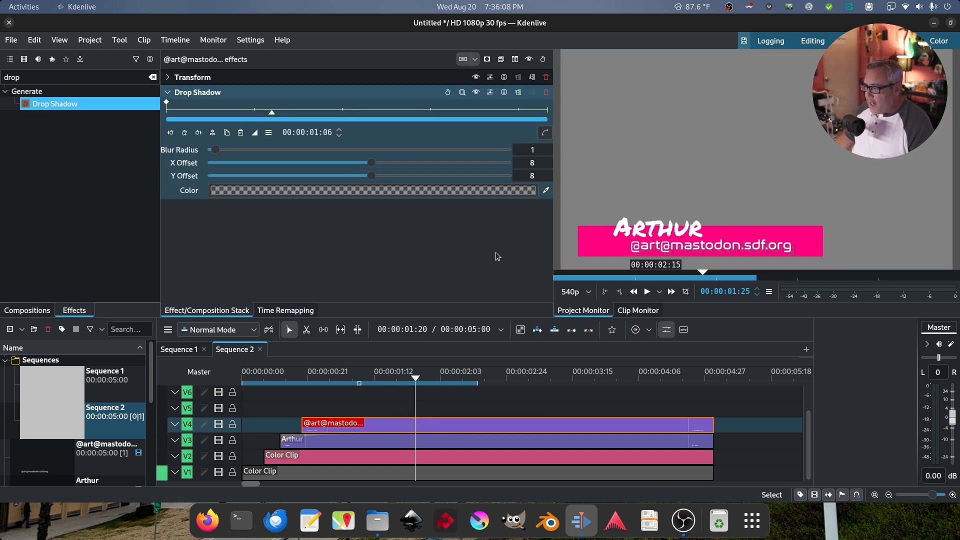
pyautogui.click(538, 149)
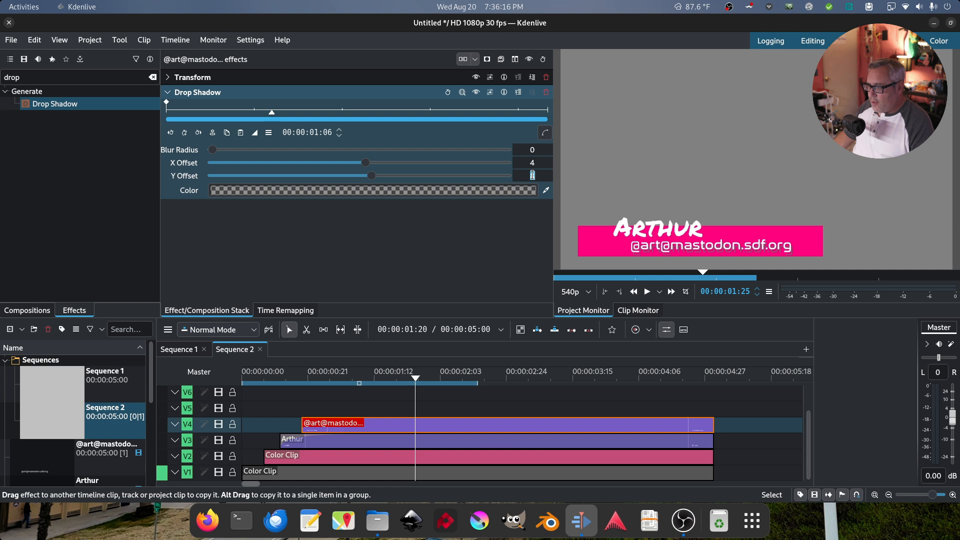
pyautogui.write('4')
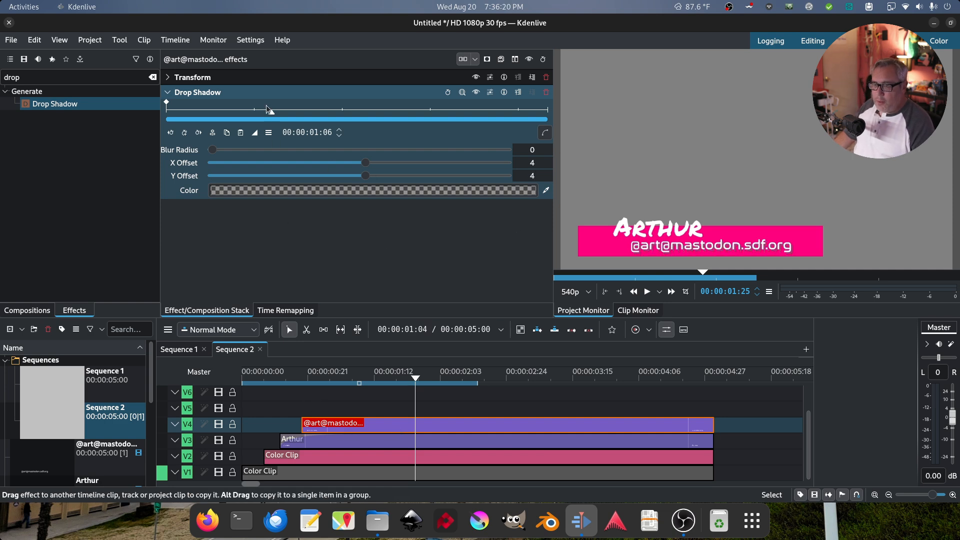
# Copy the Drop Shadow onto the Arthur clip and preview the sequence
pyautogui.moveTo(268, 96); pyautogui.dragTo(373, 444)
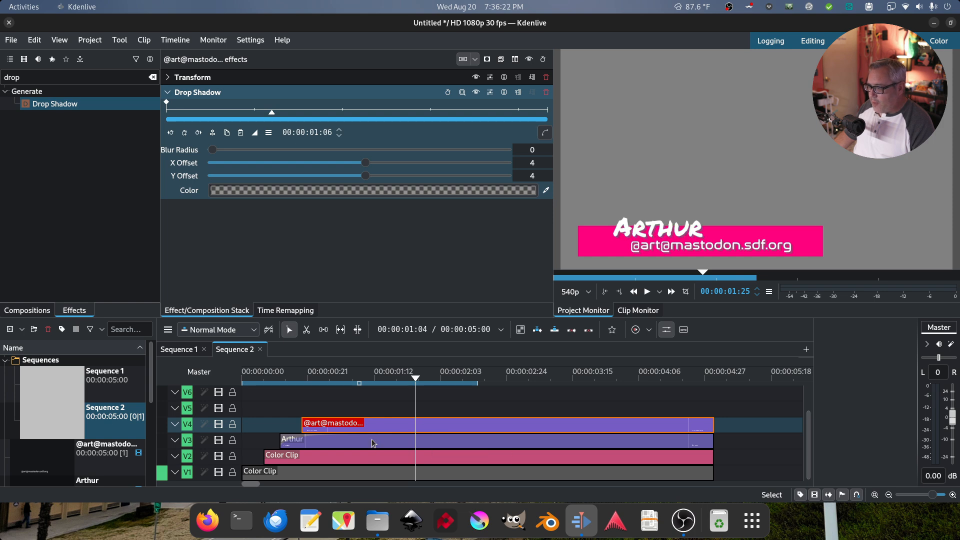
pyautogui.press('Home')
pyautogui.press('space')
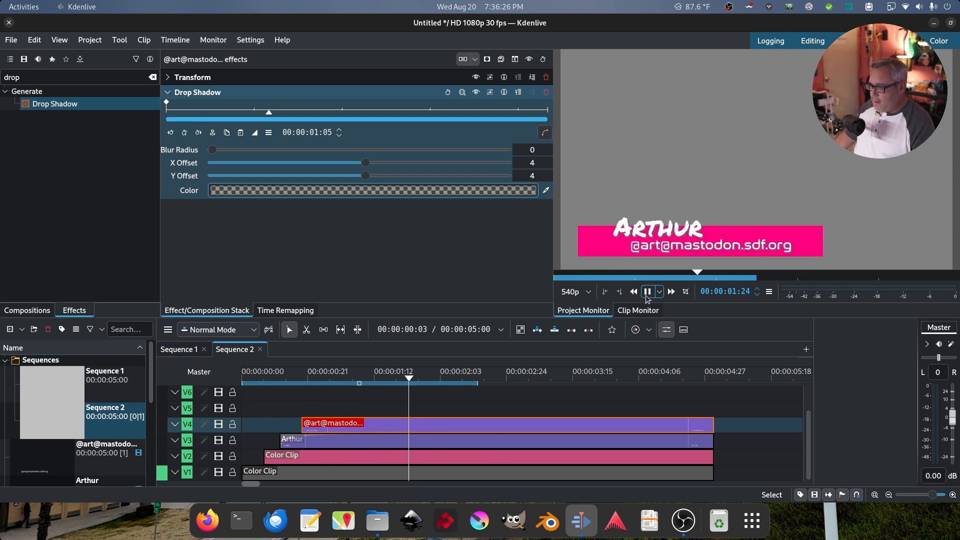
pyautogui.press('space')
pyautogui.click(351, 456)
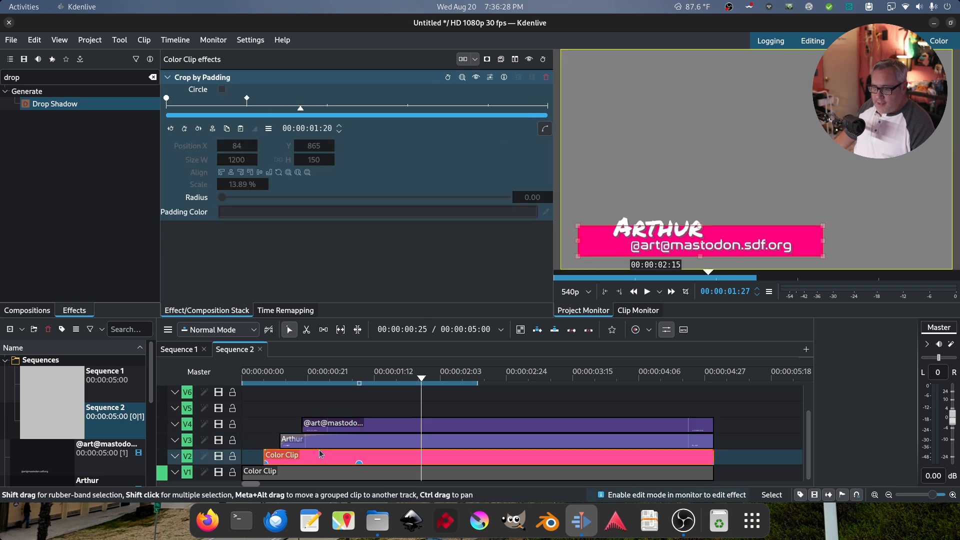
# Give the pink Color Clip a Drop Shadow with blur radius 15 and preview it
pyautogui.moveTo(87, 107); pyautogui.dragTo(226, 240)
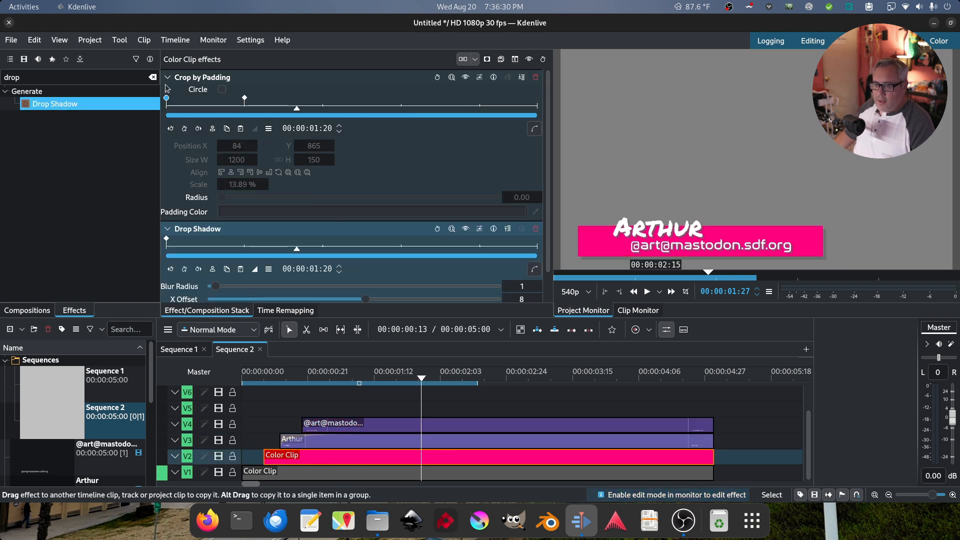
pyautogui.click(168, 77)
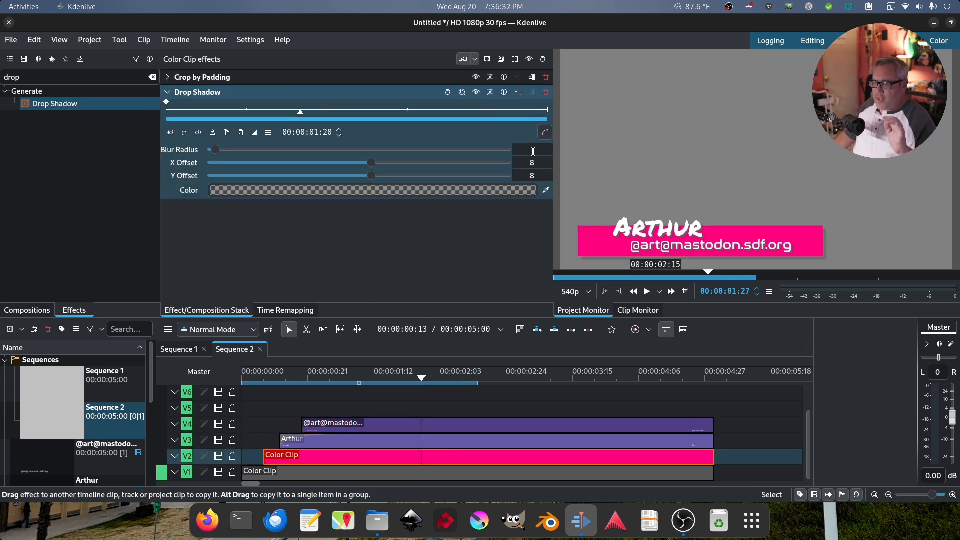
pyautogui.write('5')
pyautogui.press('Return')
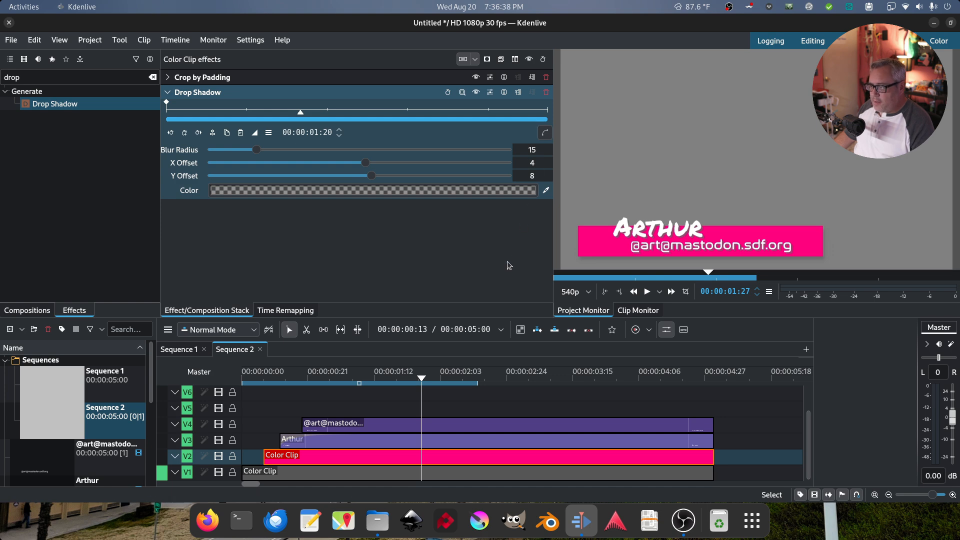
pyautogui.moveTo(392, 373); pyautogui.dragTo(88, 377)
pyautogui.press('space')
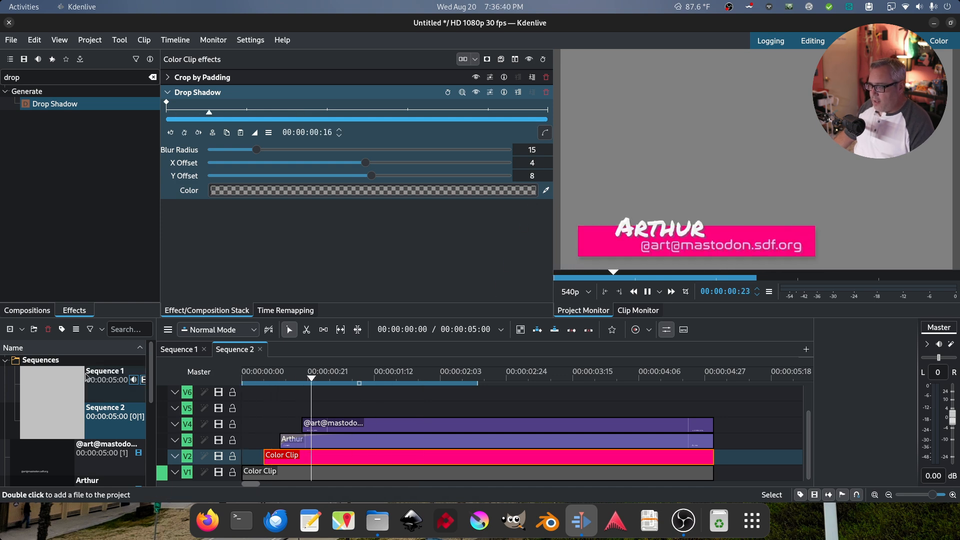
pyautogui.click(646, 293)
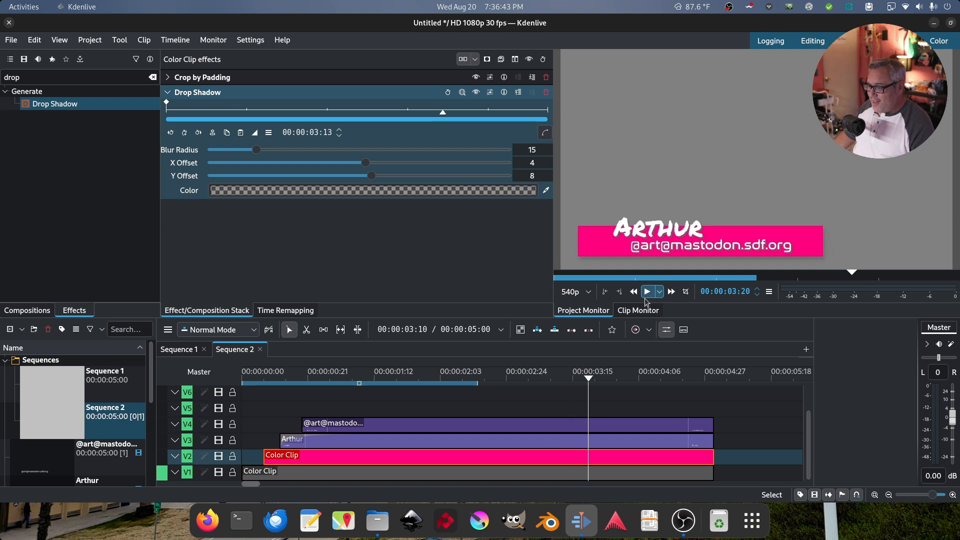
# Hide the grey background track V1 and switch back to Sequence 1
pyautogui.click(218, 473)
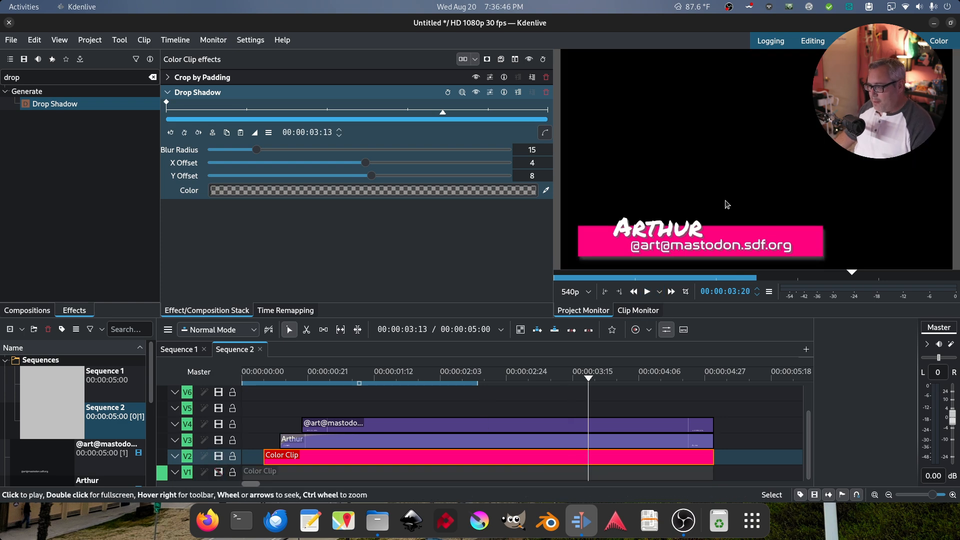
pyautogui.click(545, 378)
pyautogui.click(180, 350)
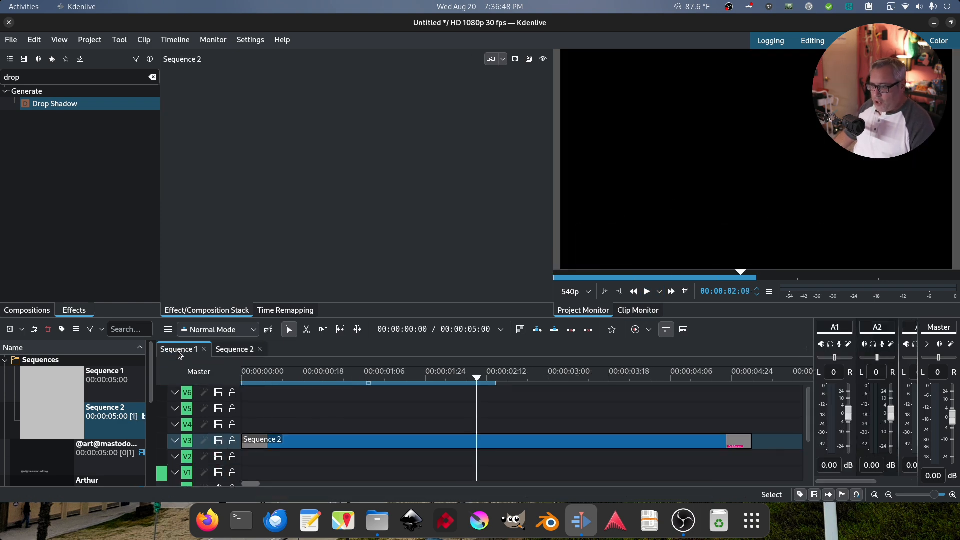
# Add an 18-frame Fade out with Exponential In easing to the Sequence 2 clip
pyautogui.moveTo(466, 379); pyautogui.dragTo(122, 380)
pyautogui.press('space')
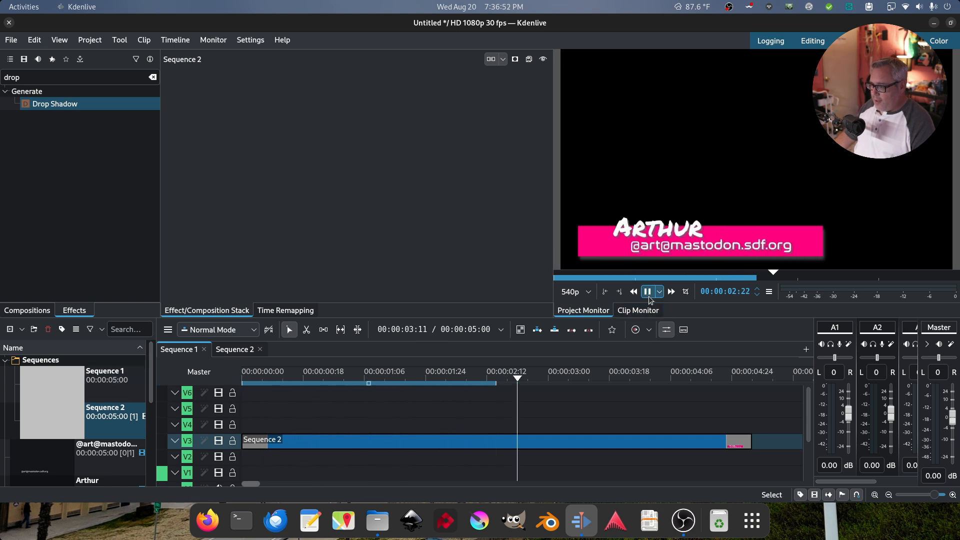
pyautogui.click(648, 294)
pyautogui.moveTo(751, 435); pyautogui.dragTo(685, 438)
pyautogui.click(340, 103)
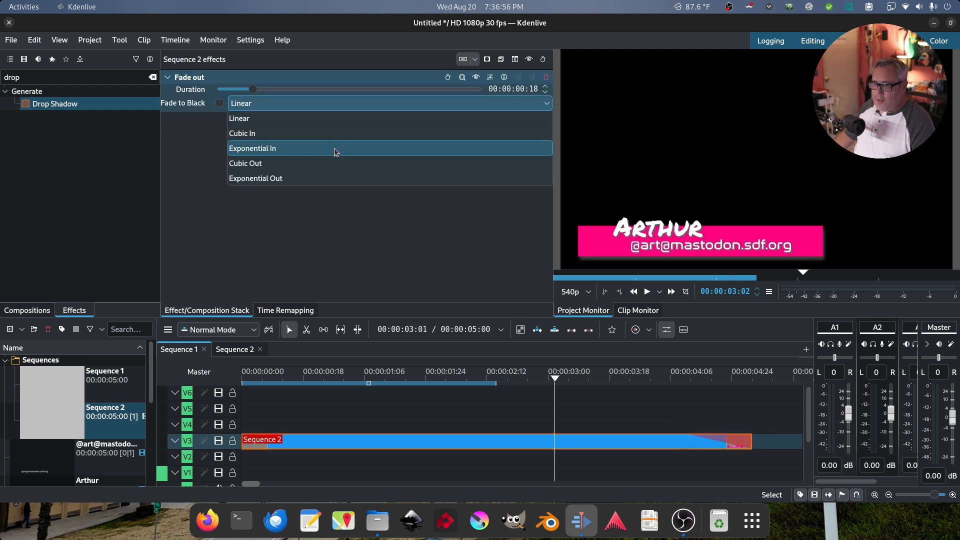
pyautogui.click(335, 149)
# Preview the fade-out from the start, then open the Project menu
pyautogui.press('Home')
pyautogui.press('space')
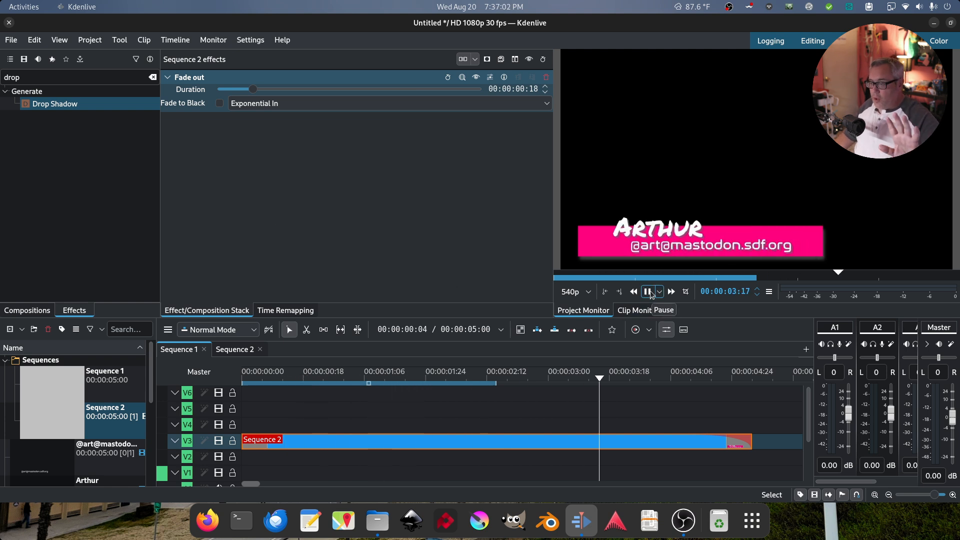
pyautogui.click(648, 292)
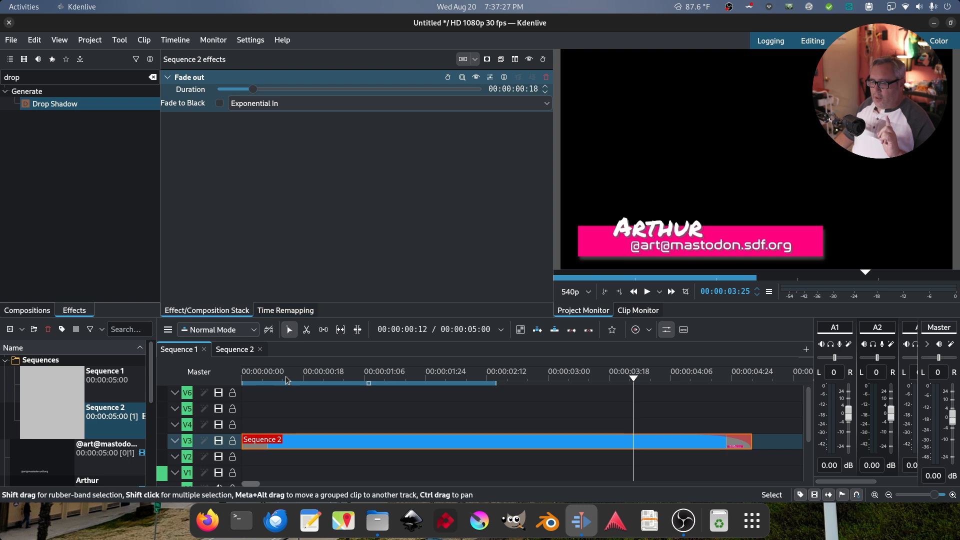
pyautogui.moveTo(287, 376); pyautogui.dragTo(491, 376)
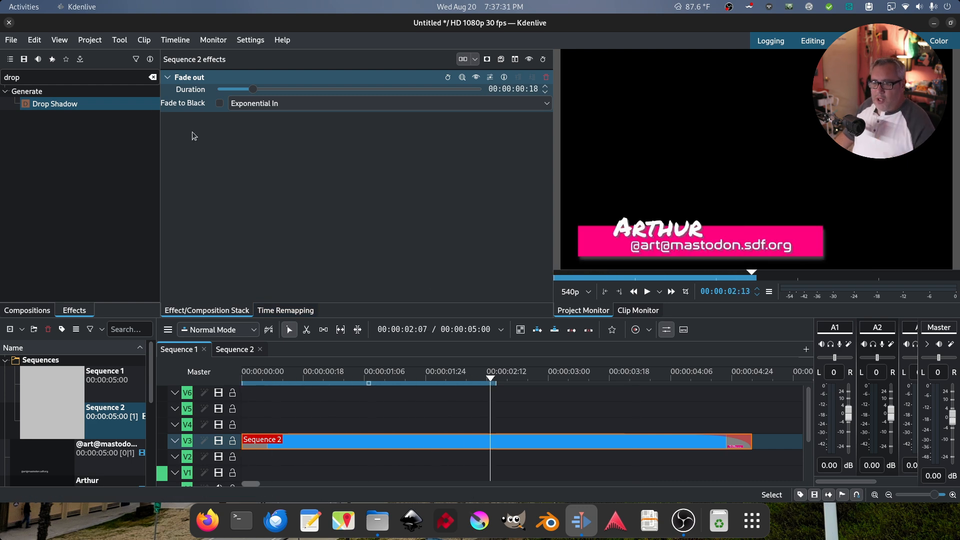
pyautogui.click(90, 40)
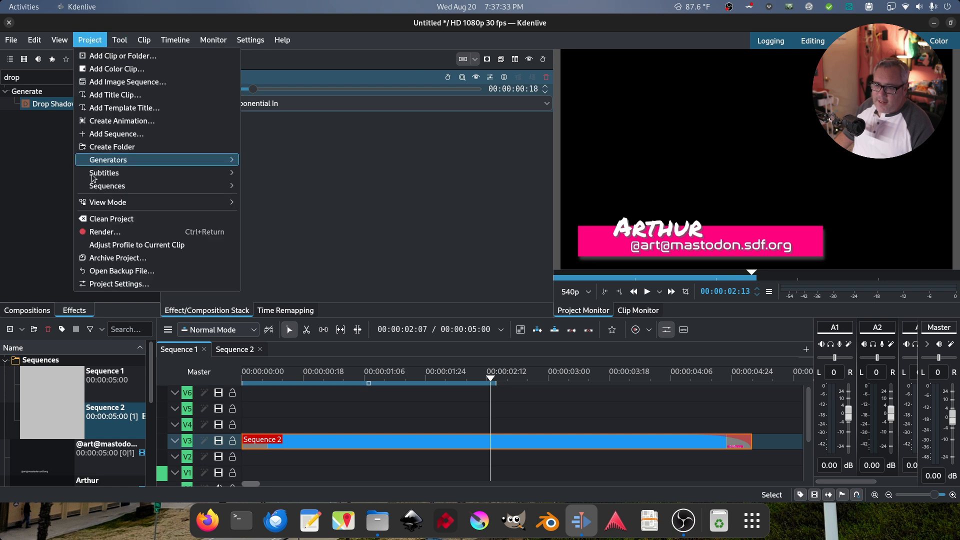
# Choose the Alpha MOV render preset with audio excluded
pyautogui.click(102, 231)
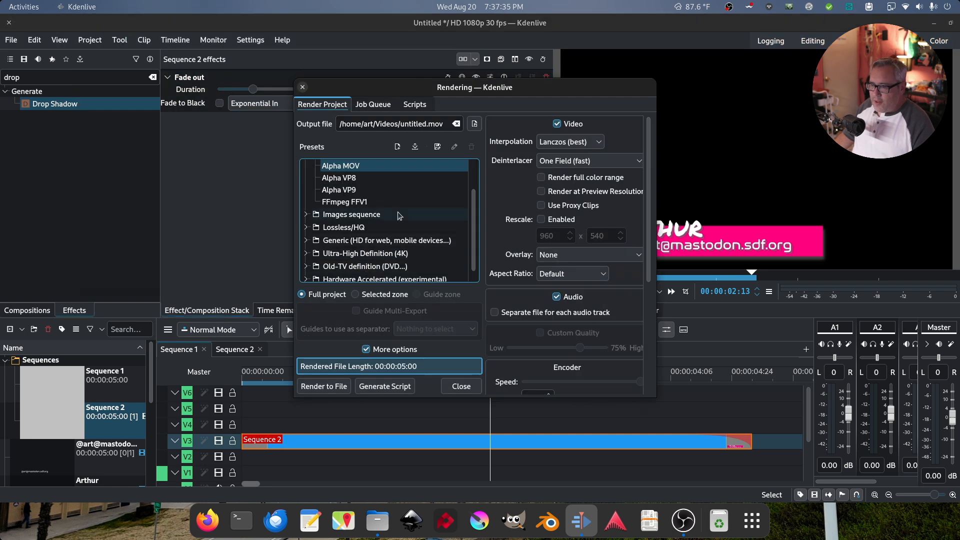
pyautogui.scroll(1, 400, 216)
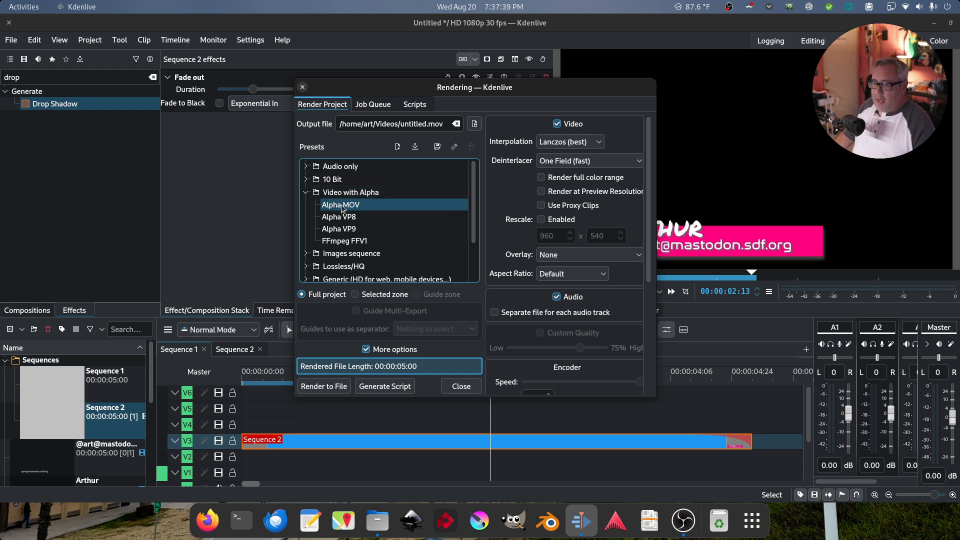
pyautogui.click(342, 207)
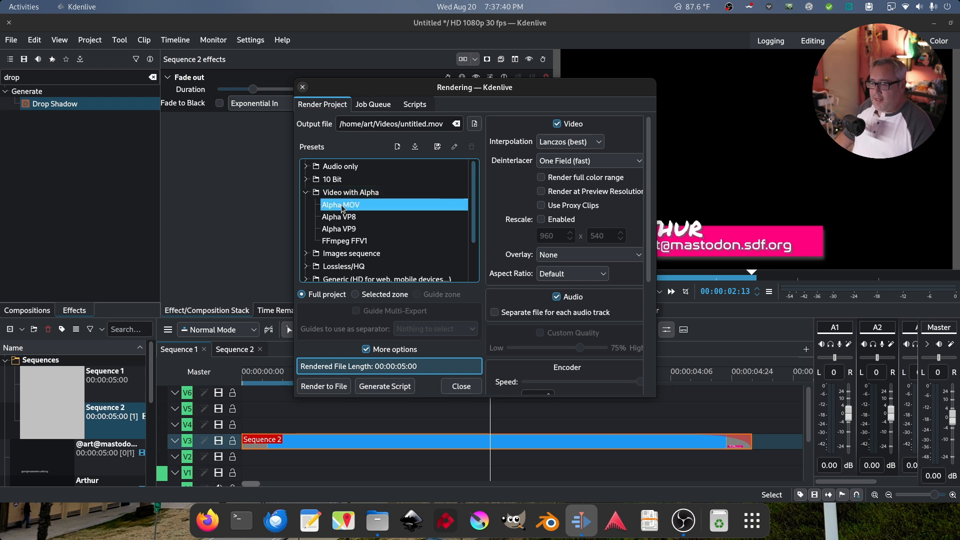
pyautogui.click(557, 297)
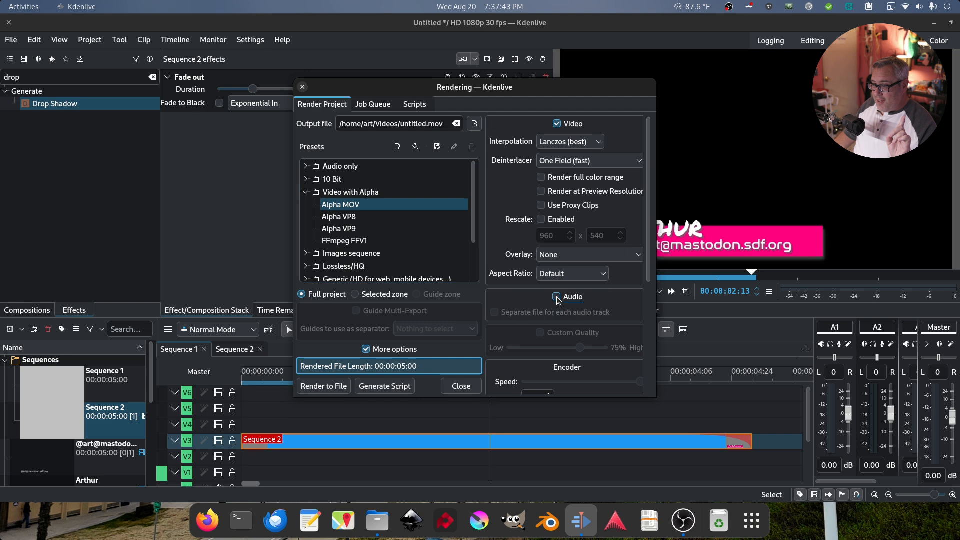
# Render the project to Desktop/title.mov
pyautogui.click(474, 124)
pyautogui.doubleClick(338, 160)
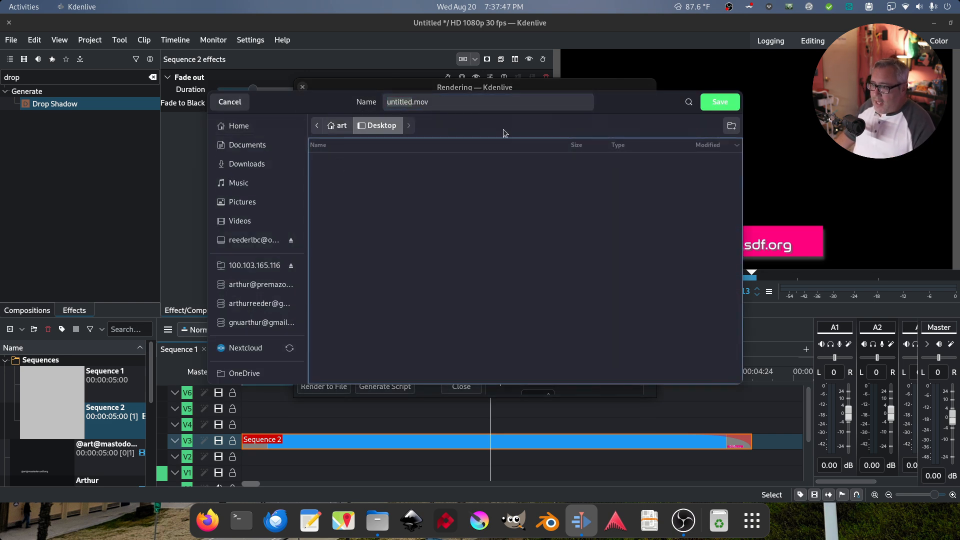
pyautogui.write('t')
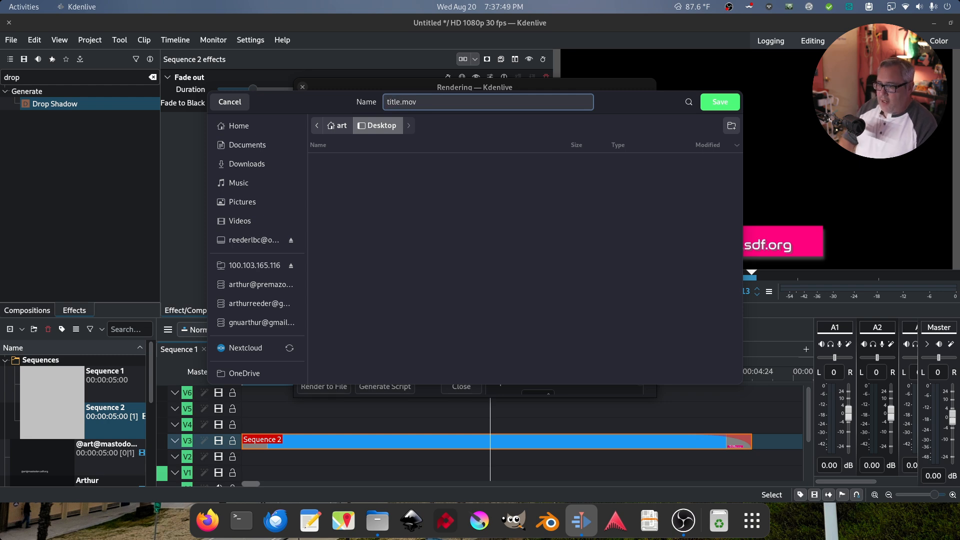
pyautogui.click(709, 107)
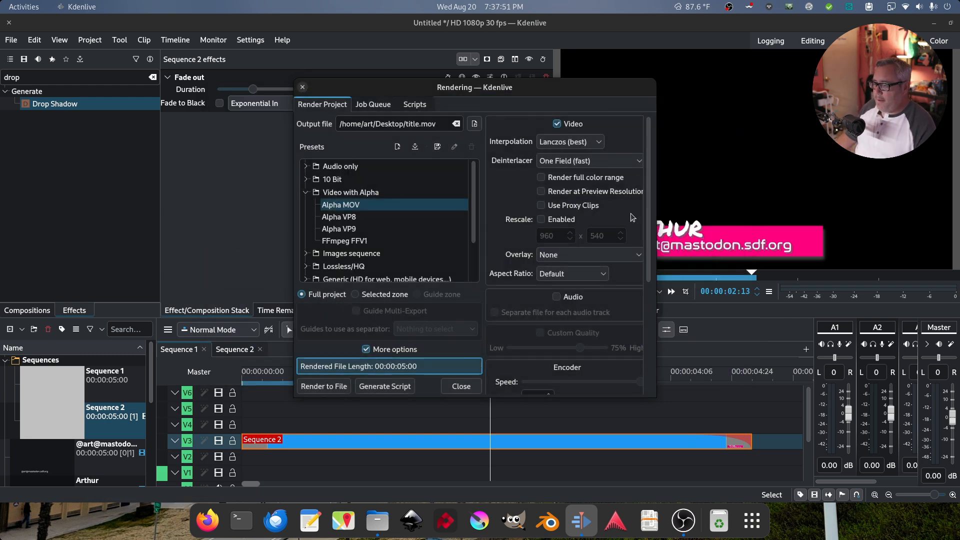
pyautogui.click(328, 387)
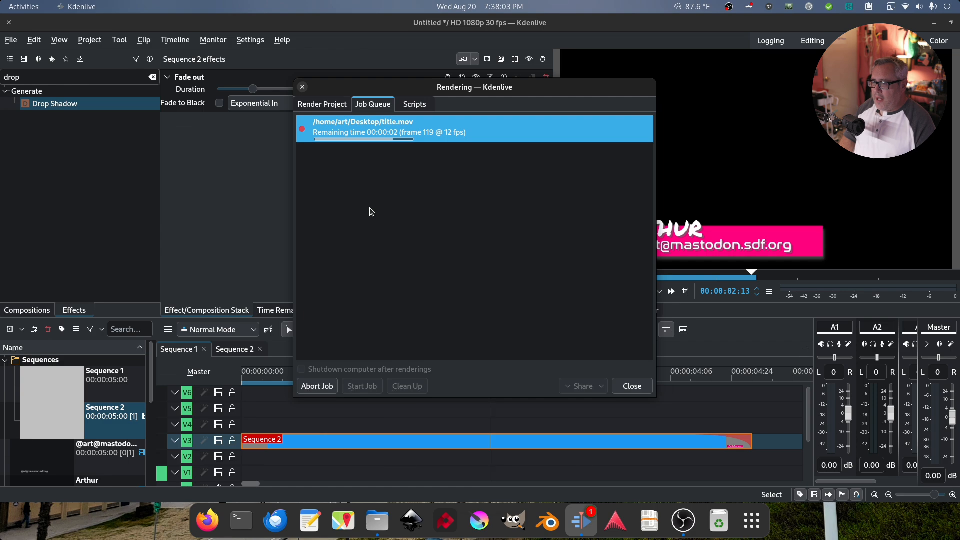
pyautogui.hotkey('ctrl', 'alt', 'Right')
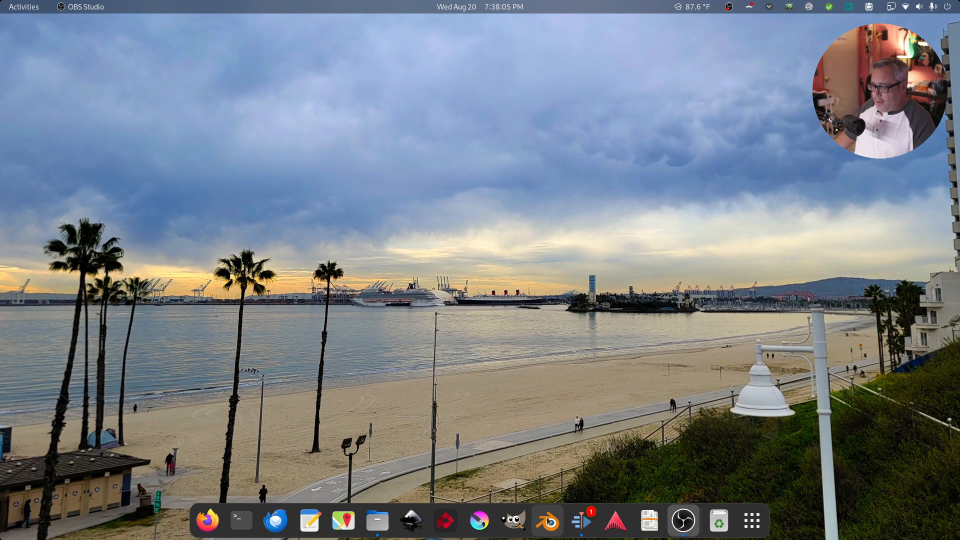
# Start a Blender Video Editing project with the stock clip in Channel 2
pyautogui.click(549, 520)
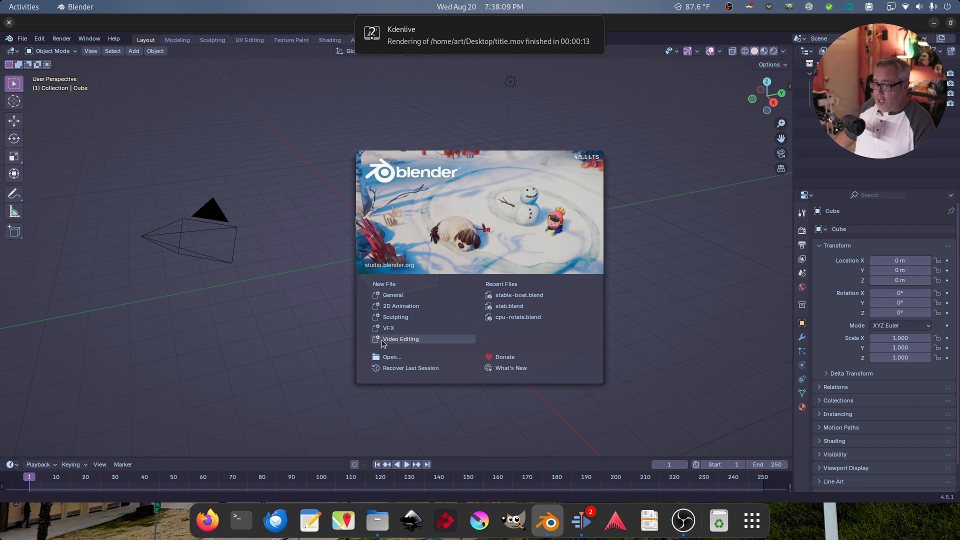
pyautogui.click(383, 339)
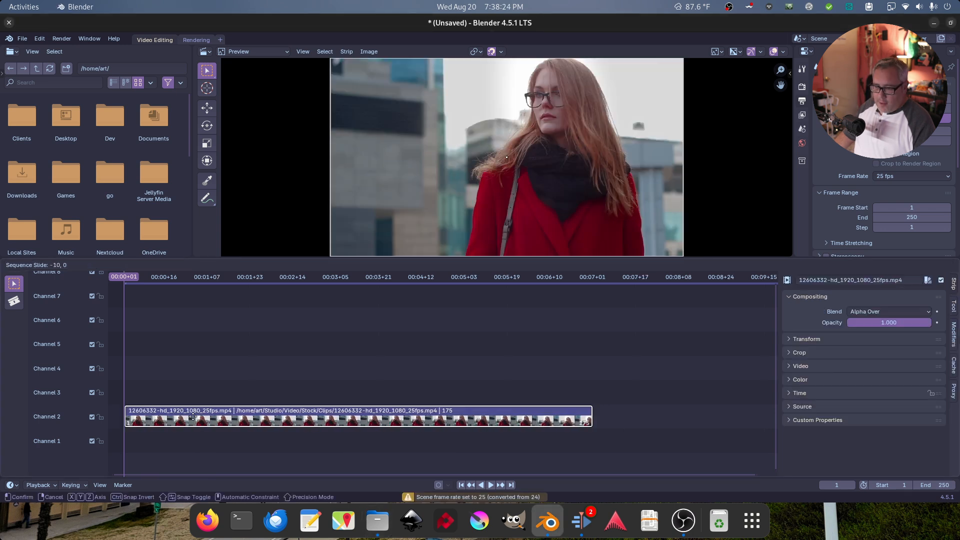
pyautogui.click(199, 419)
# Set the scene frame rate to 30 fps and check on the Kdenlive render
pyautogui.click(886, 176)
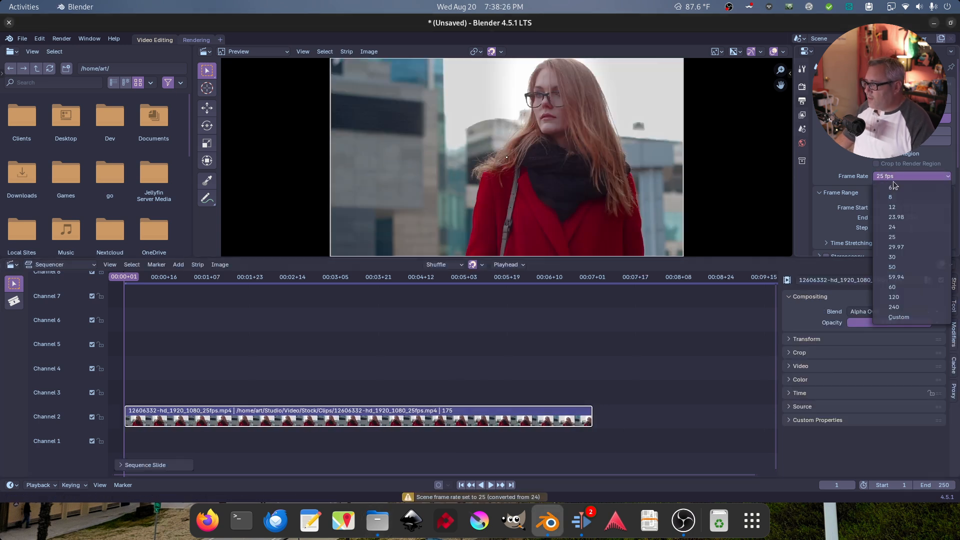
pyautogui.click(908, 256)
pyautogui.moveTo(465, 280); pyautogui.dragTo(362, 286)
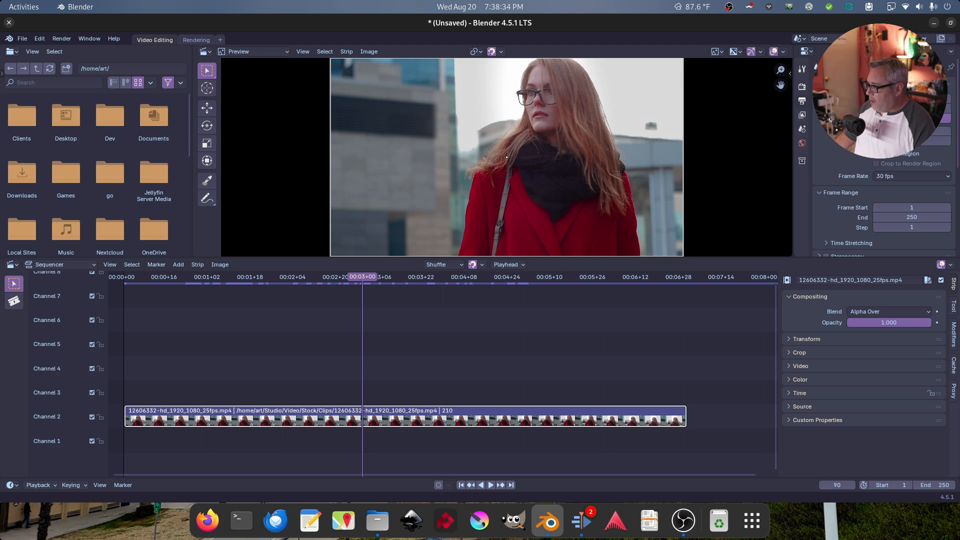
pyautogui.hotkey('ctrl', 'alt', 'Left')
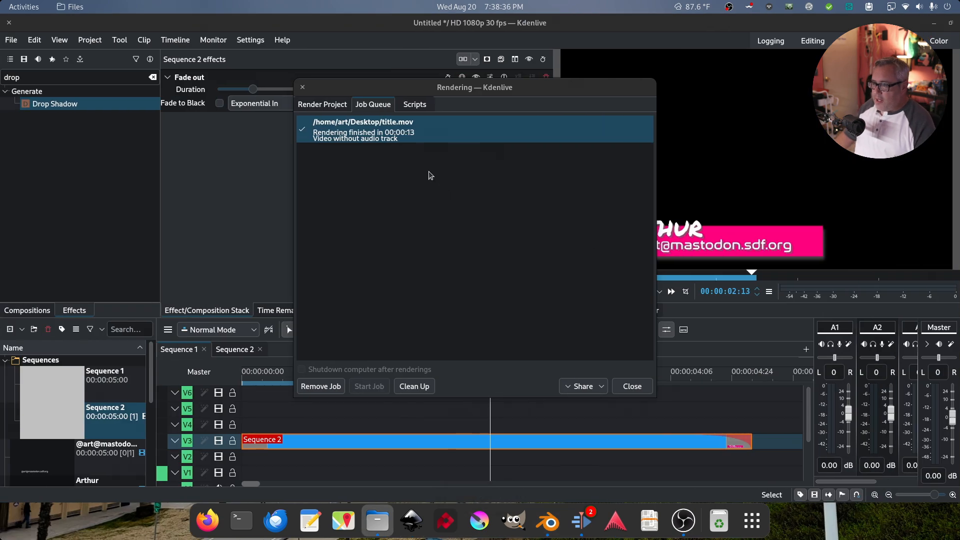
# Preview title.mov from the Desktop, then drop it into Blender's Channel 3
pyautogui.hotkey('ctrl', 'alt', 'Right')
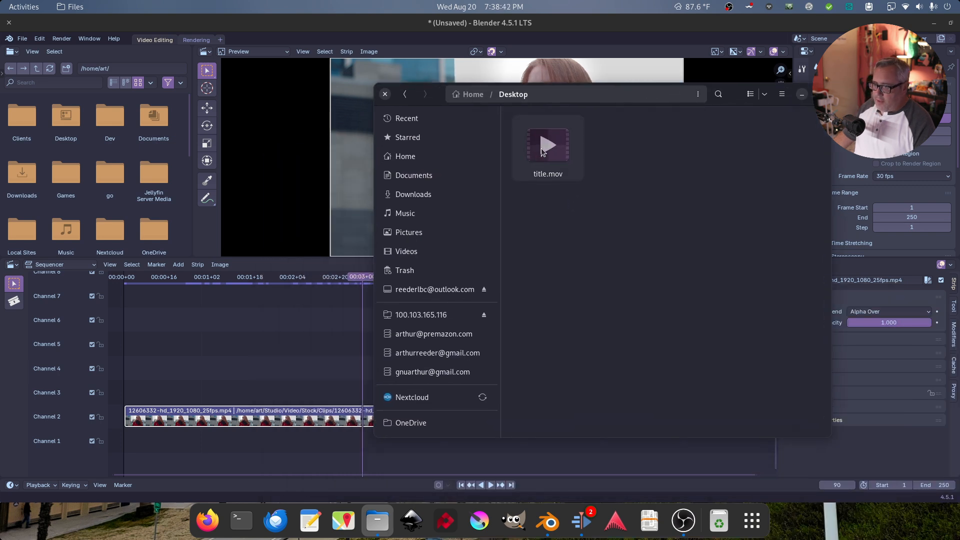
pyautogui.click(545, 151)
pyautogui.doubleClick(545, 151)
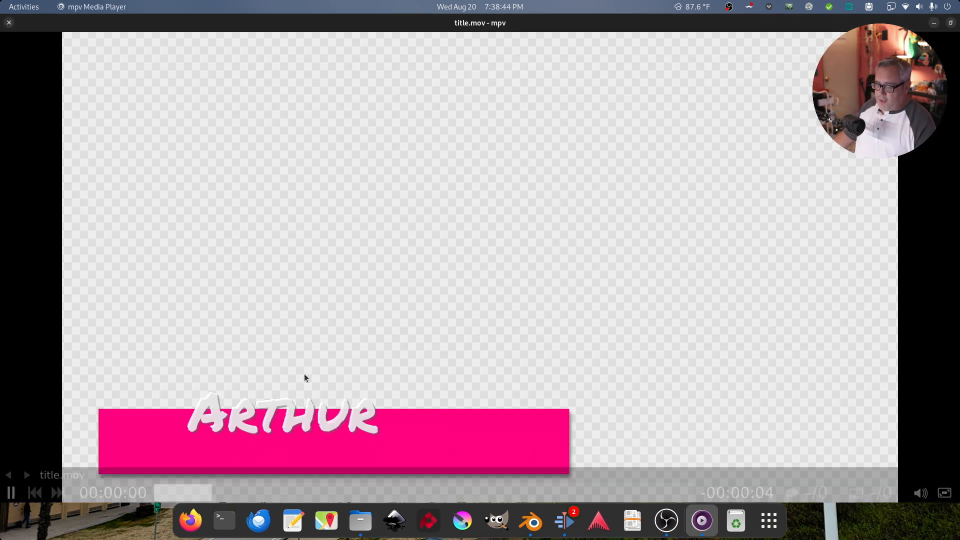
pyautogui.click(9, 23)
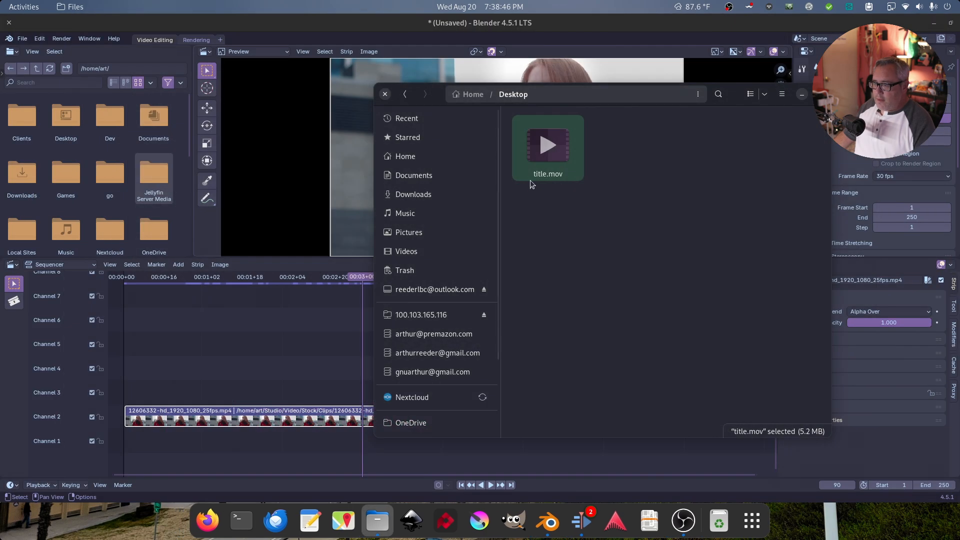
pyautogui.moveTo(529, 175); pyautogui.dragTo(175, 386)
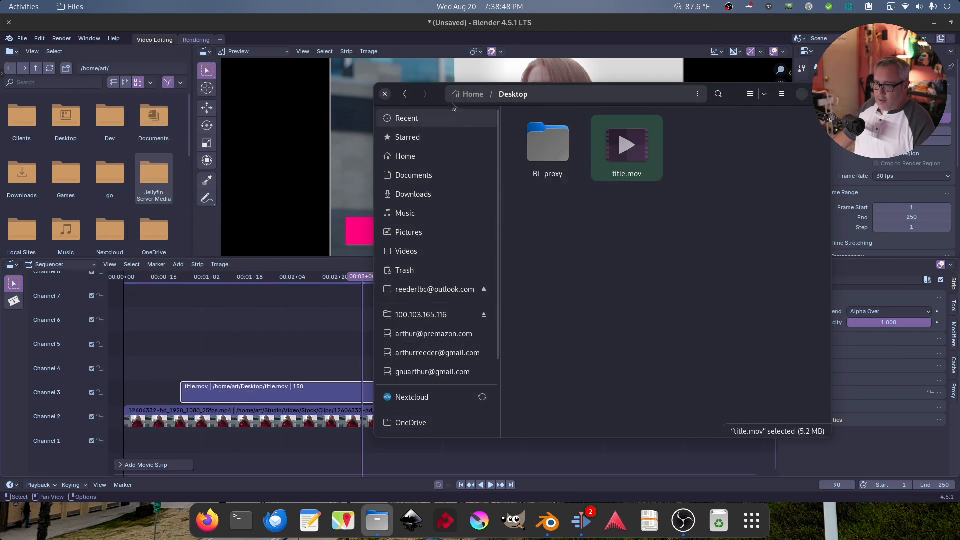
pyautogui.click(385, 94)
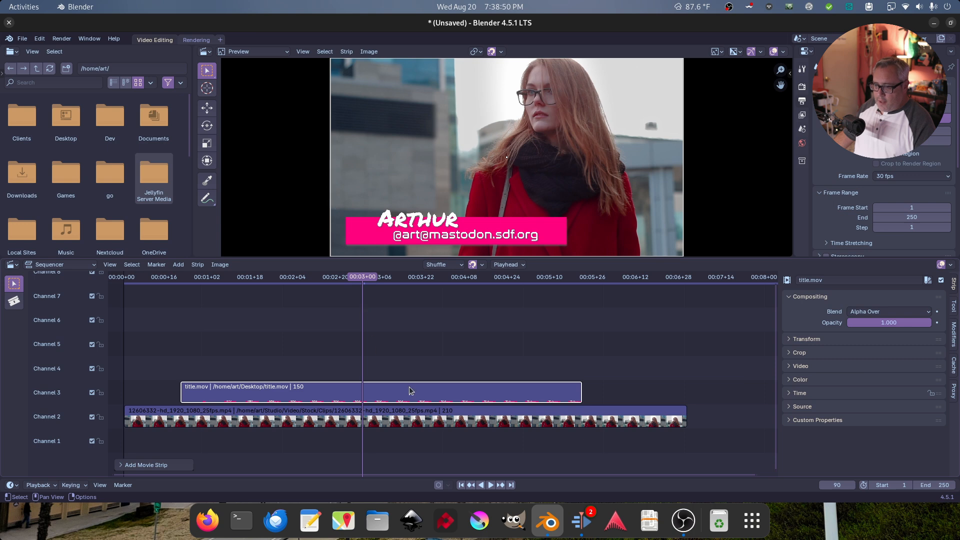
# Slide the title.mov strip slightly earlier and play back the overlay and its fade-out
pyautogui.moveTo(411, 385); pyautogui.dragTo(392, 385)
pyautogui.click(245, 282)
pyautogui.press('space')
pyautogui.moveTo(245, 280); pyautogui.dragTo(121, 282)
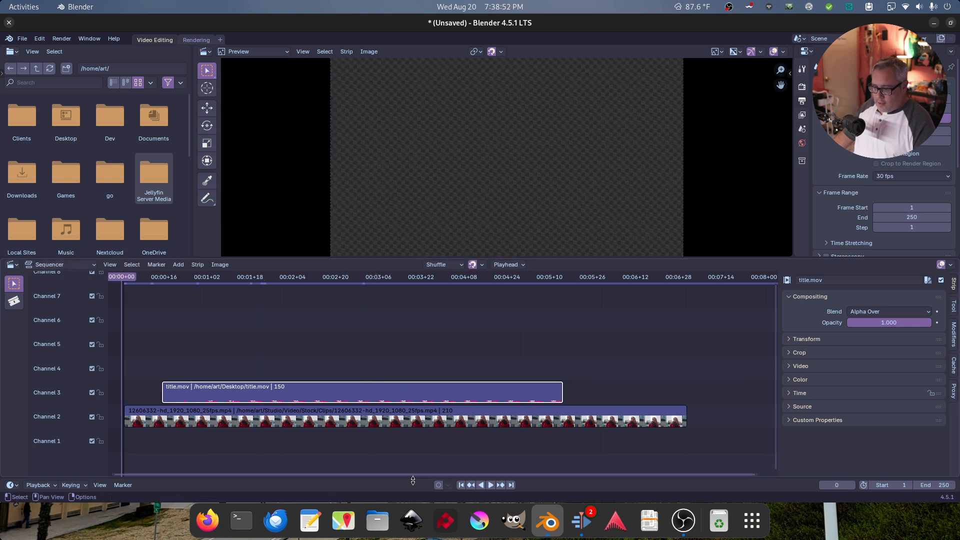
pyautogui.click(461, 485)
pyautogui.click(490, 485)
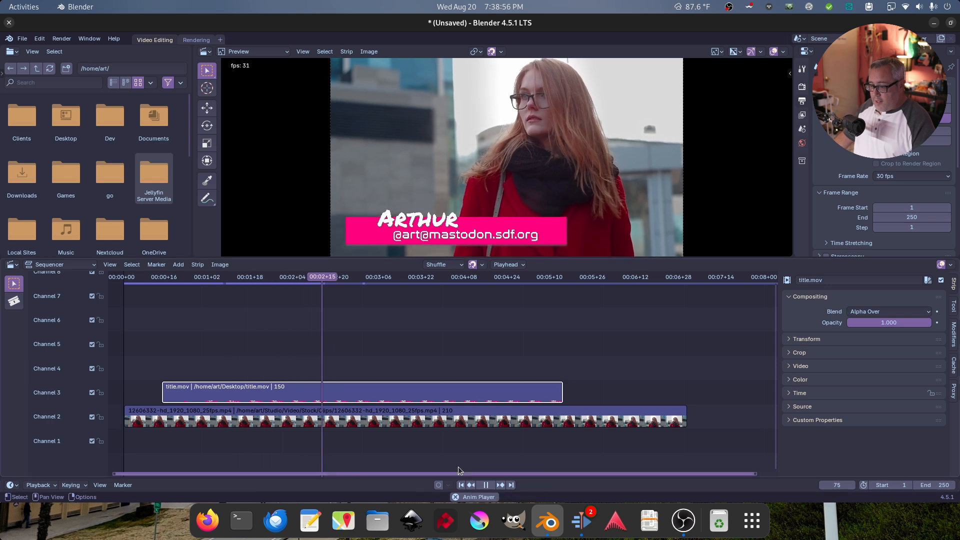
pyautogui.click(481, 485)
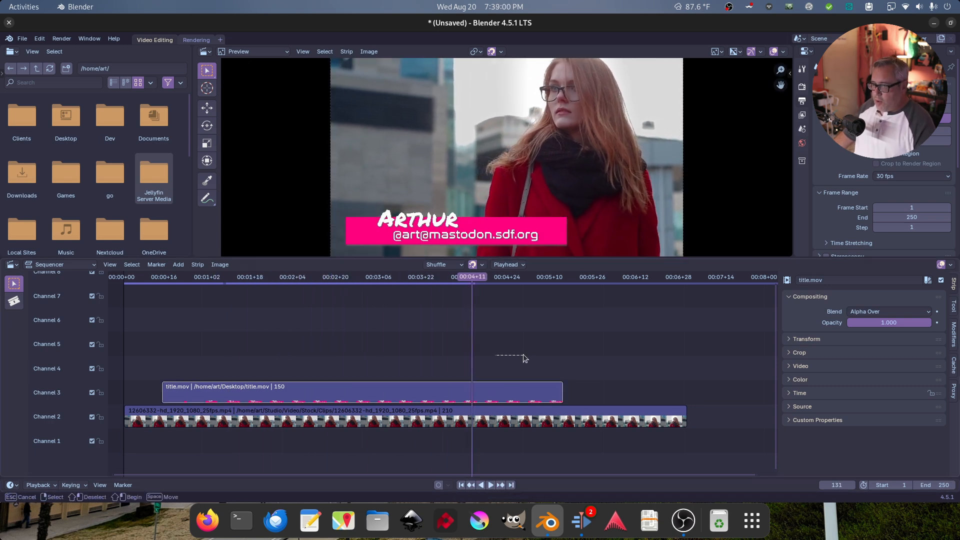
pyautogui.moveTo(498, 280); pyautogui.dragTo(459, 288)
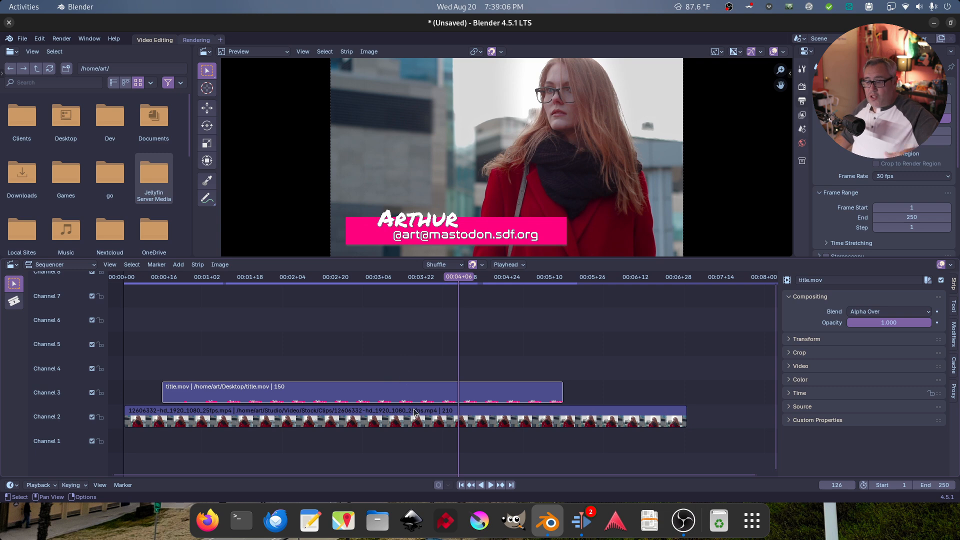